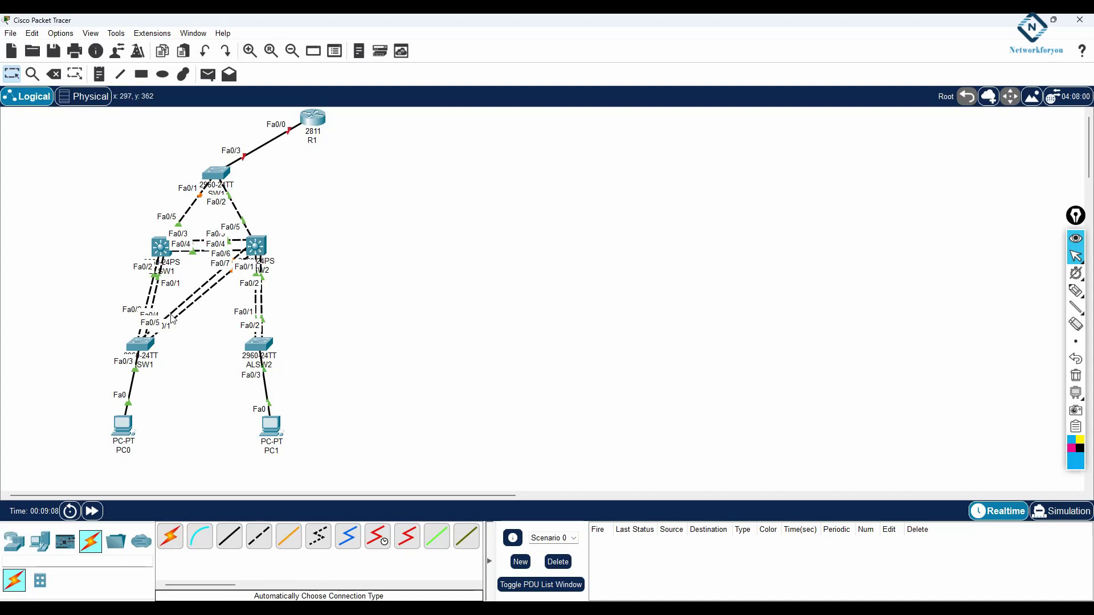
- Connect ALSW2 to DLSW1 with two automatically chosen links
left_click(170, 536)
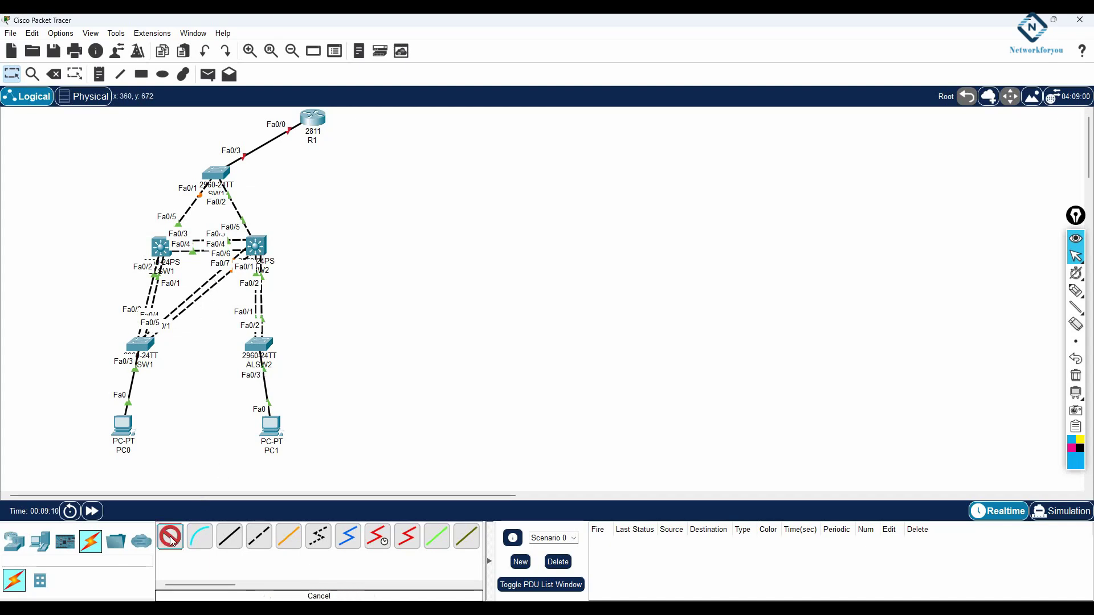
left_click(259, 348)
left_click(162, 255)
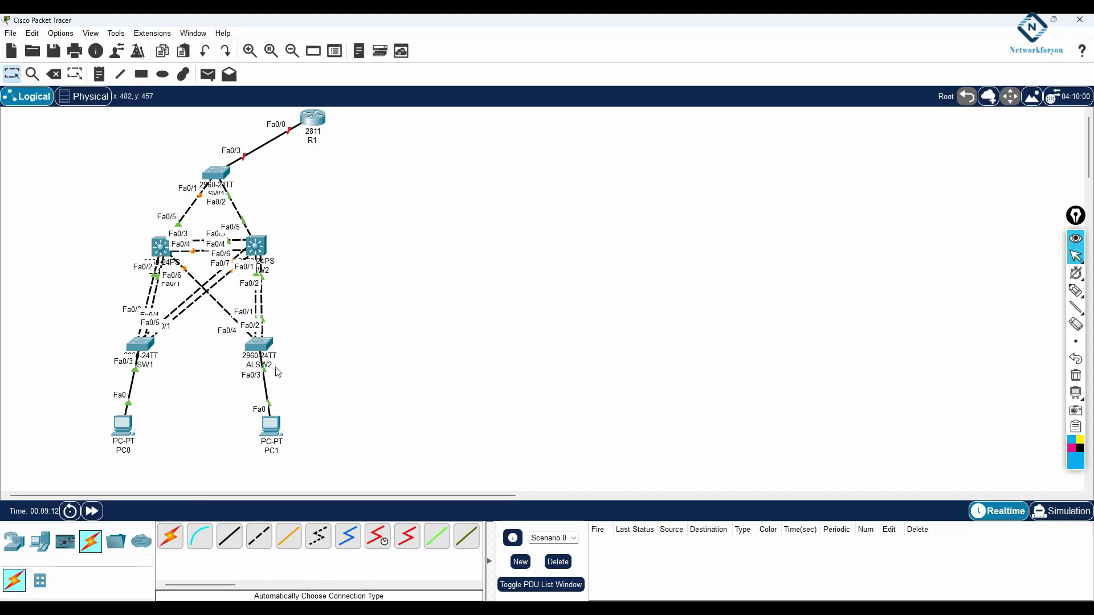
left_click(170, 536)
left_click(264, 346)
left_click(161, 247)
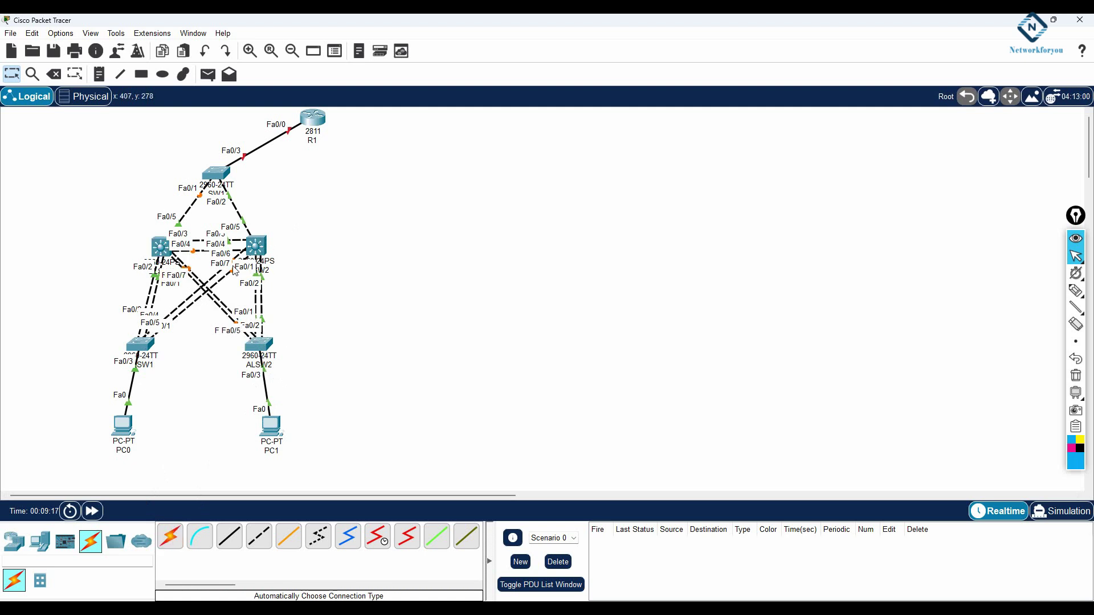
- Open the command line of DLSW2 and bring up its privileged prompt
left_click(256, 245)
key("Return")
key("Return")
key("Return")
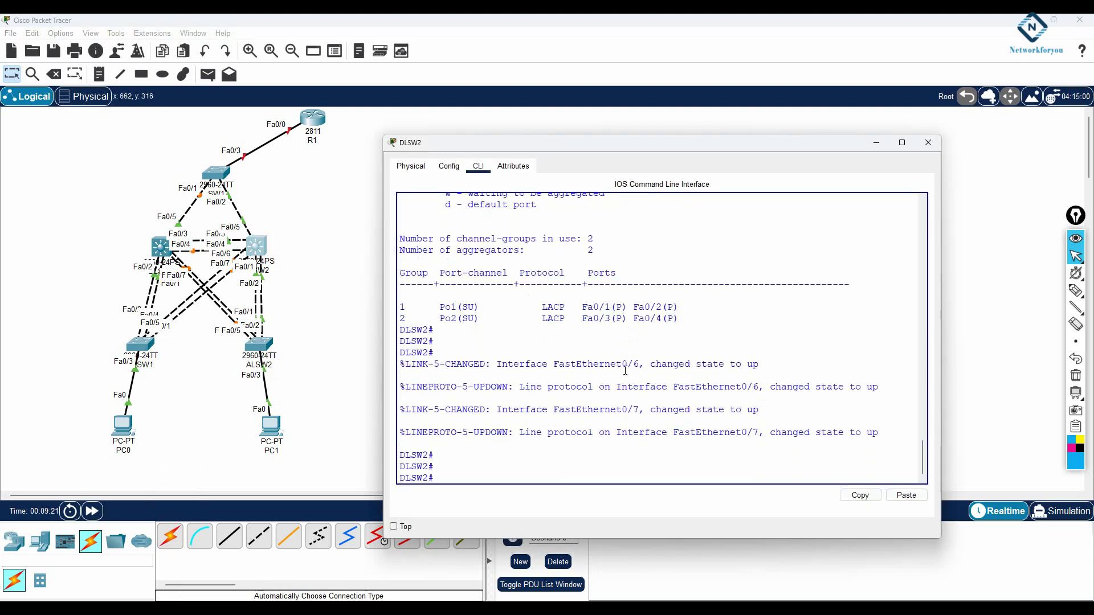
type("int r")
key("Tab")
key("BackSpace")
key("BackSpace")
key("BackSpace")
key("BackSpace")
key("BackSpace")
type("config t")
key("Return")
type("int r")
key("Tab")
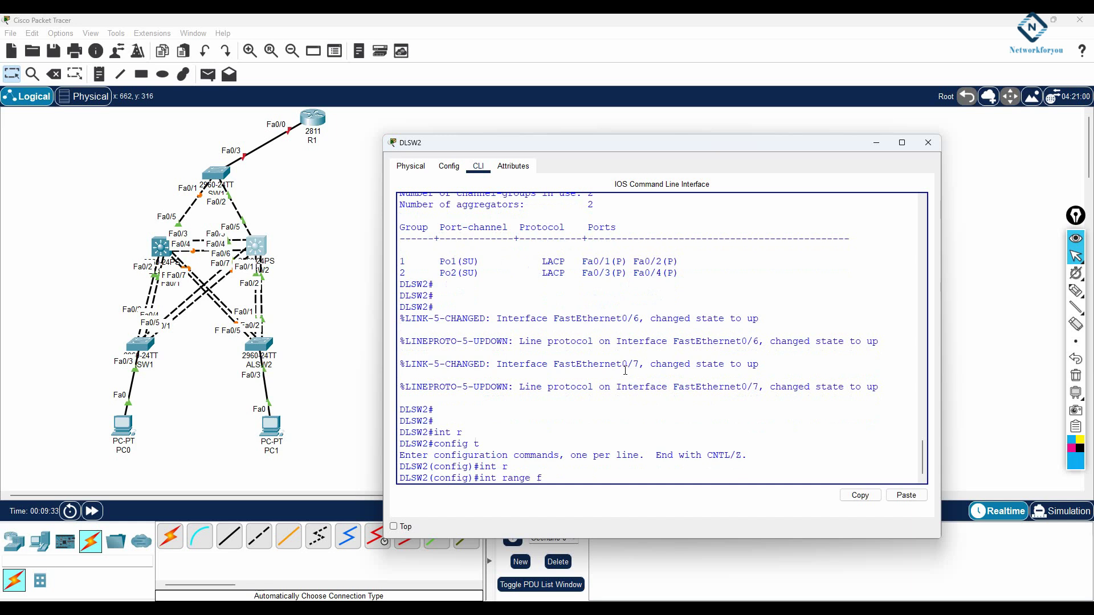
type("f0/3-4")
key("Return")
type("no")
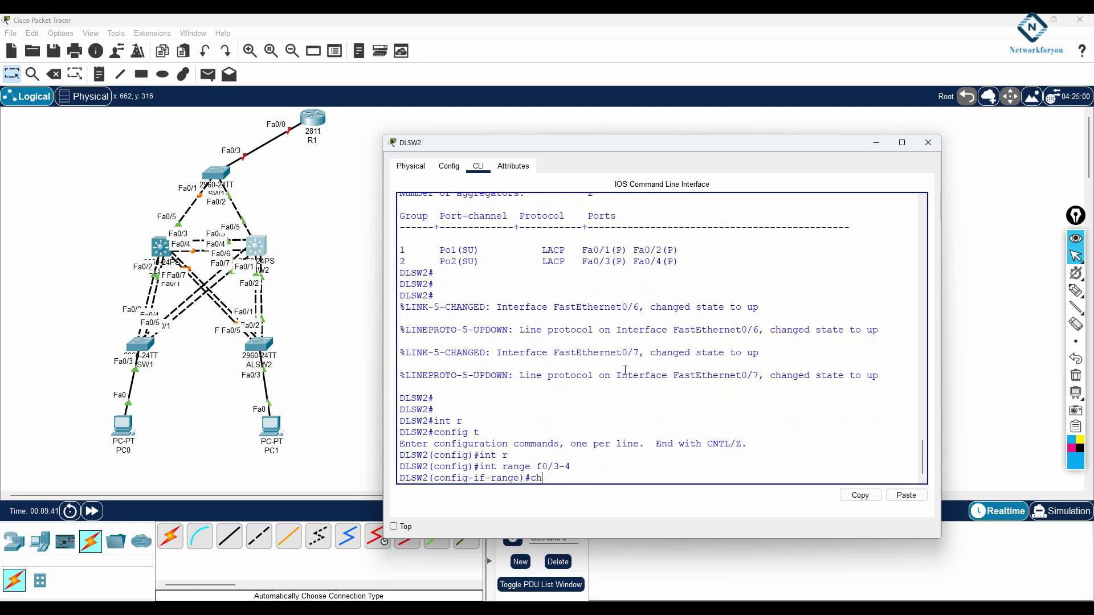
type(" s")
key("BackSpace")
key("BackSpace")
type("channel-gr")
key("Tab")
type("3")
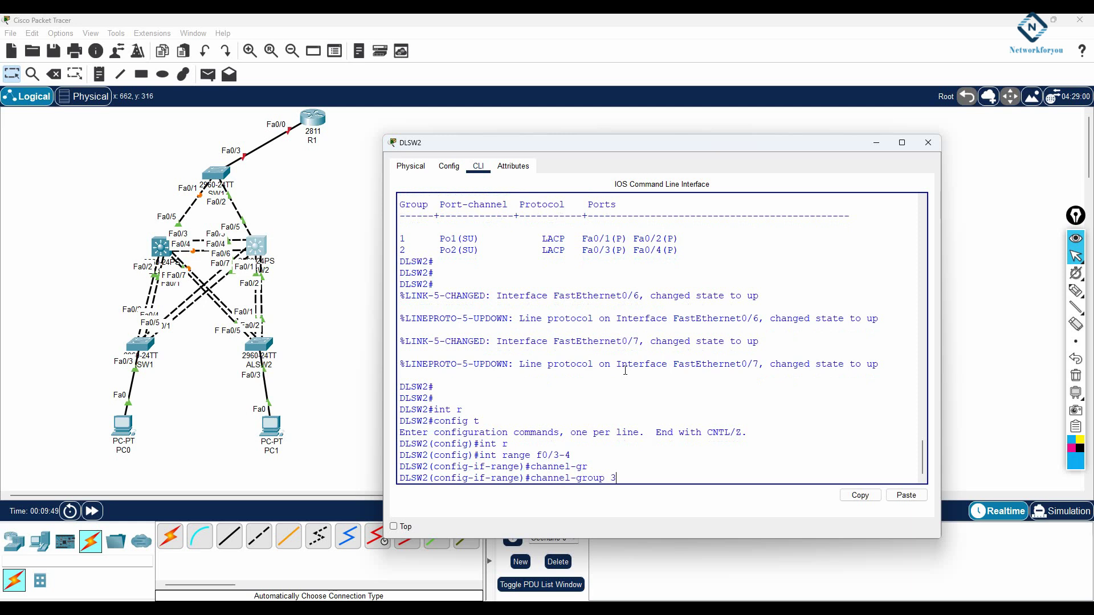
key("BackSpace")
type("2 mo")
key("Tab")
type("ac")
key("Tab")
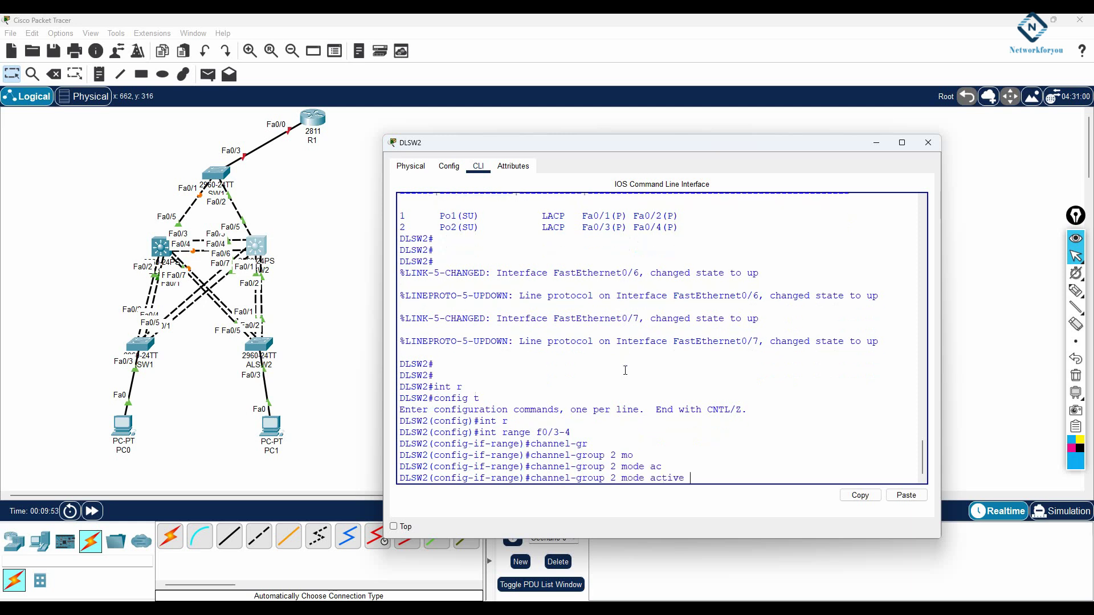
key("ctrl+z")
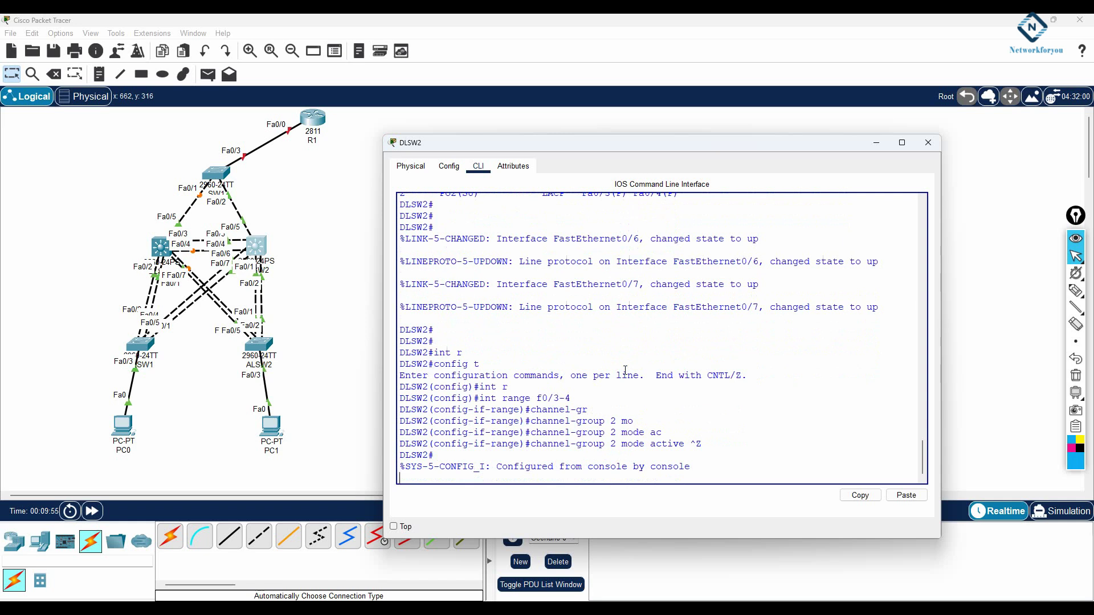
- Enter global configuration mode on DLSW2 and select interface range f0/3-4
key("Return")
key("Return")
type("sh etherchannel summary")
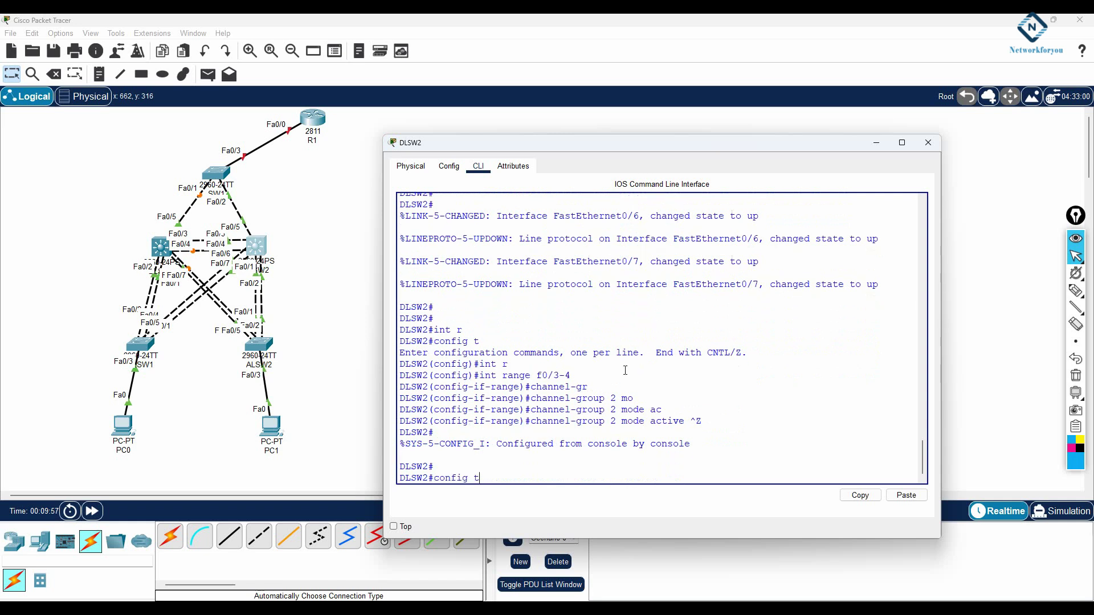
key("Up")
key("Return")
key("Up")
key("Up")
key("Down")
key("Return")
key("Up")
key("Up")
key("Up")
key("Up")
key("Down")
key("Down")
key("Down")
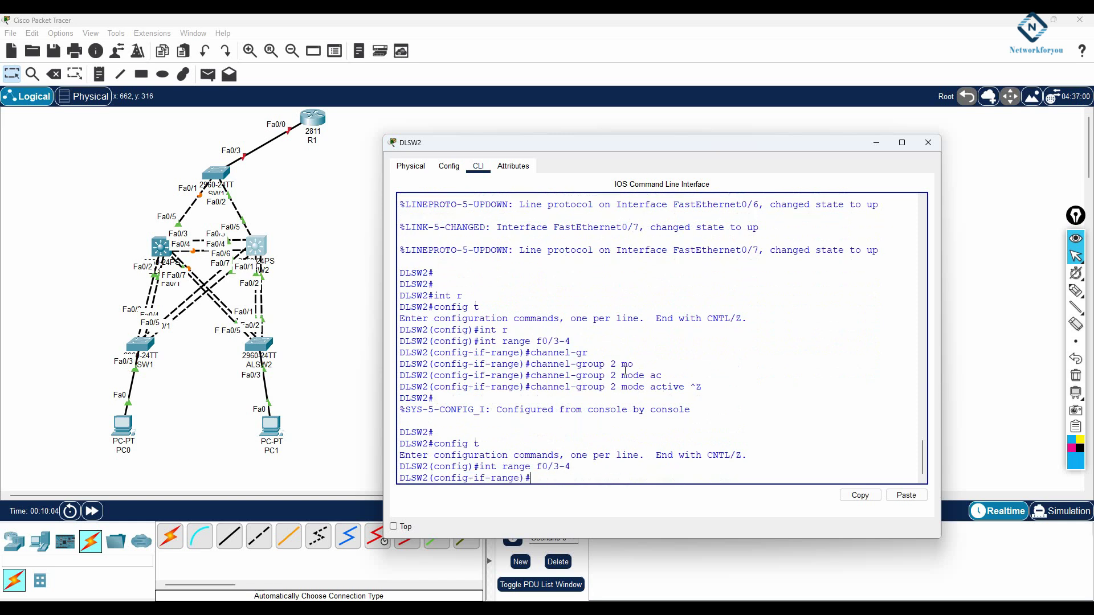
- Remove interfaces f0/3-4 from the port channel with no channel-group 2 mode active
type("channel-gr")
key("Tab")
type("2 mo")
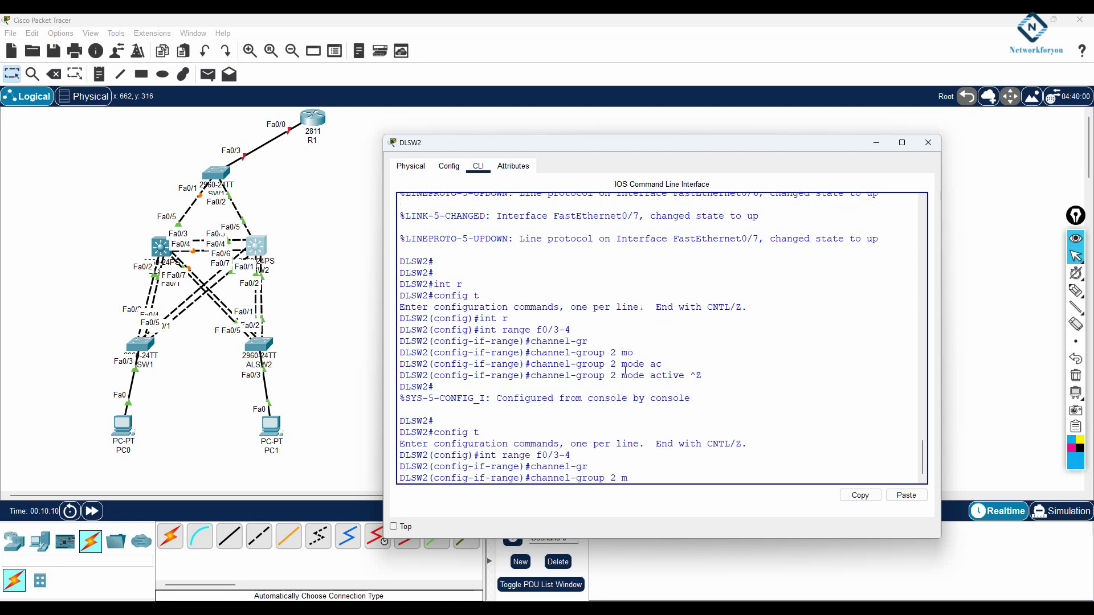
key("Tab")
type("ac")
key("Tab")
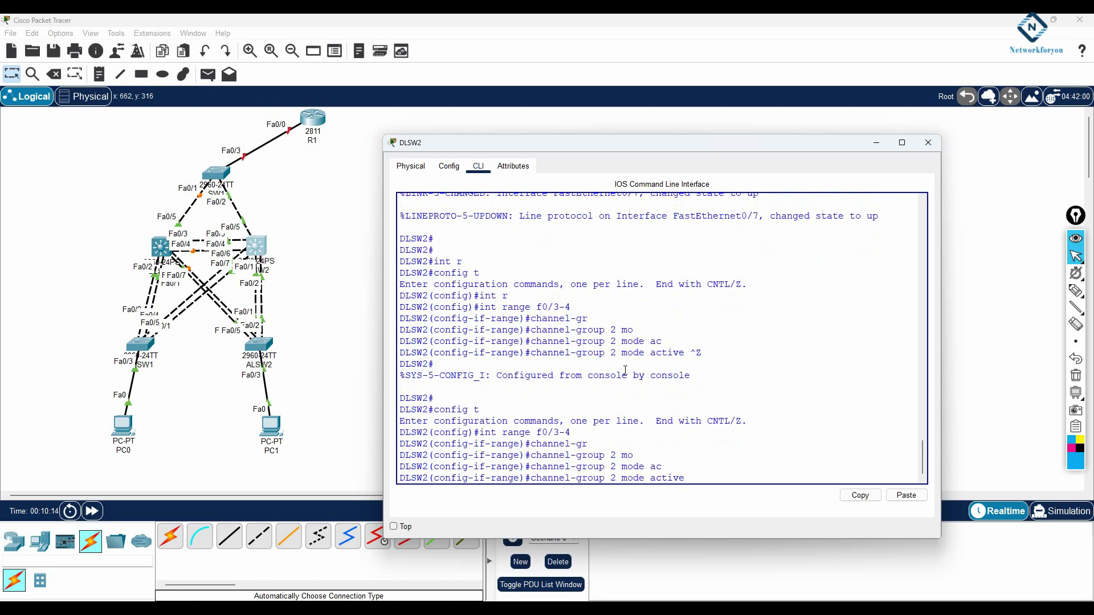
key("ctrl+a")
type("no")
key("Return")
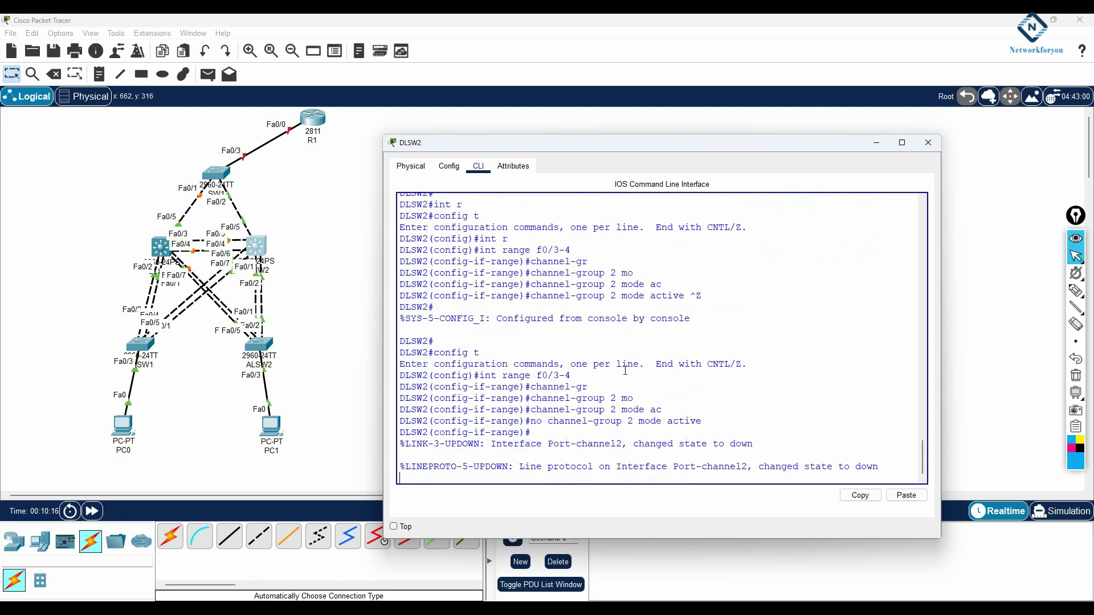
- Assign interfaces f0/3-4 to channel group 3 in active mode
key("Return")
key("Return")
key("Return")
key("Up")
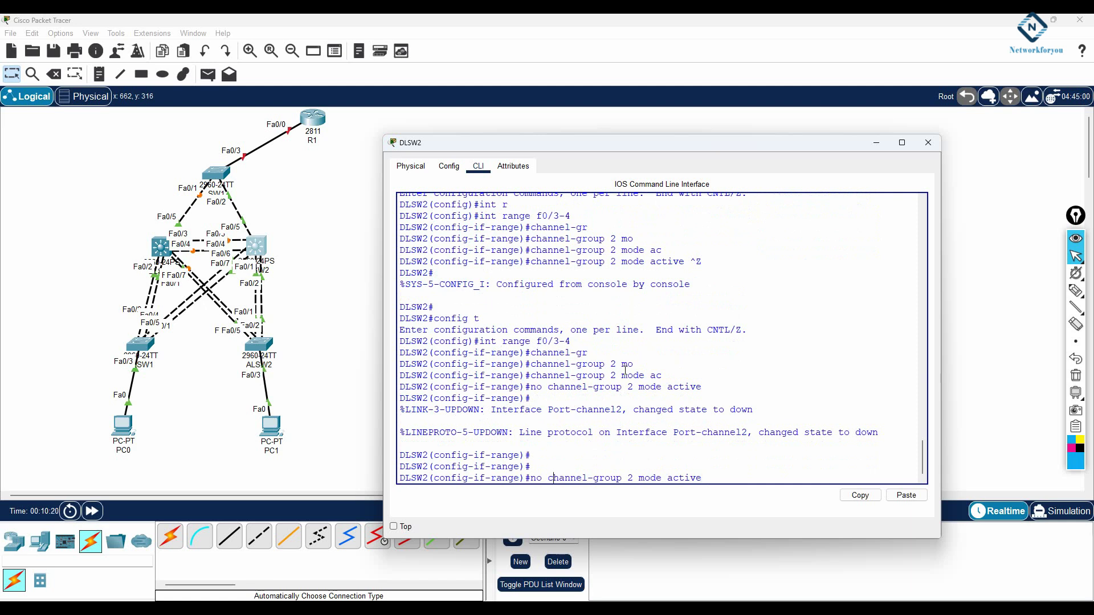
key("ctrl+a")
key("Delete")
key("Delete")
key("Delete")
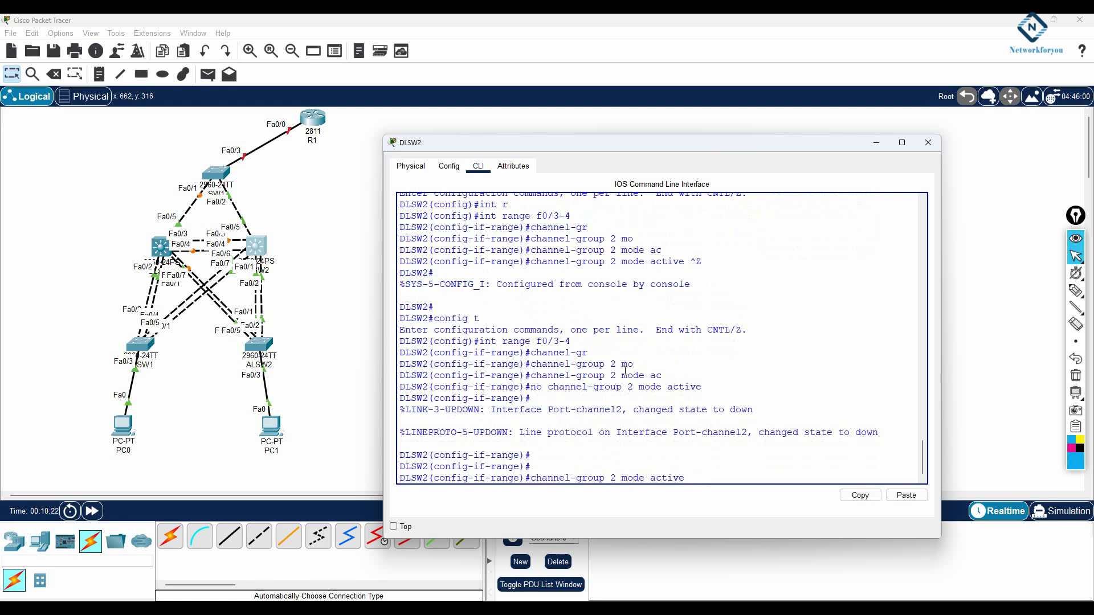
key("Delete")
type("3")
key("Return")
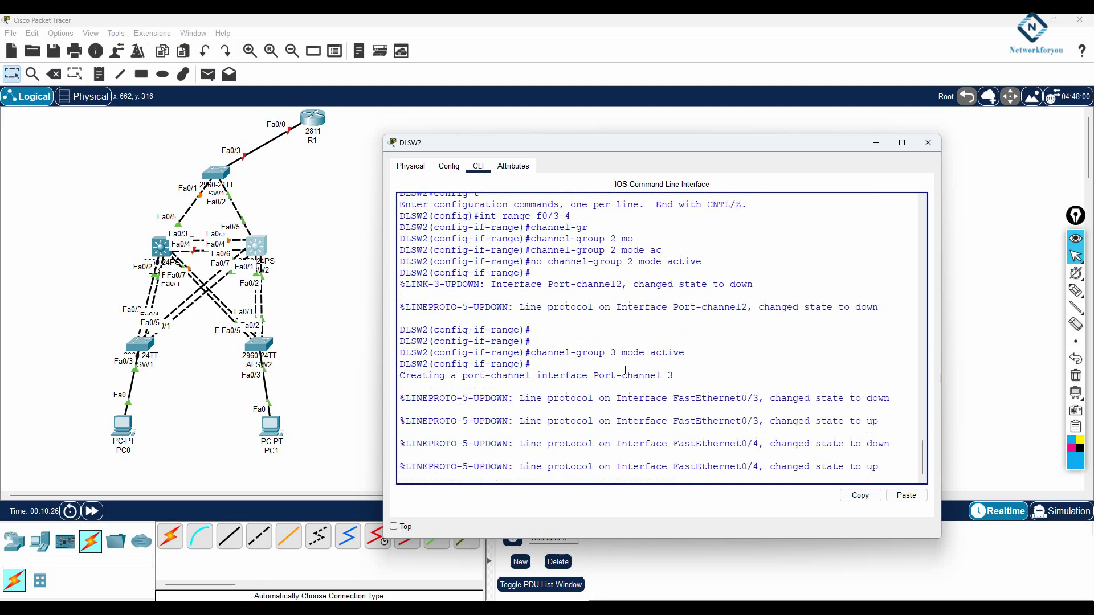
key("Return")
- Display the EtherChannel summary from configuration mode and examine the member ports of groups 1 and 3
type("do")
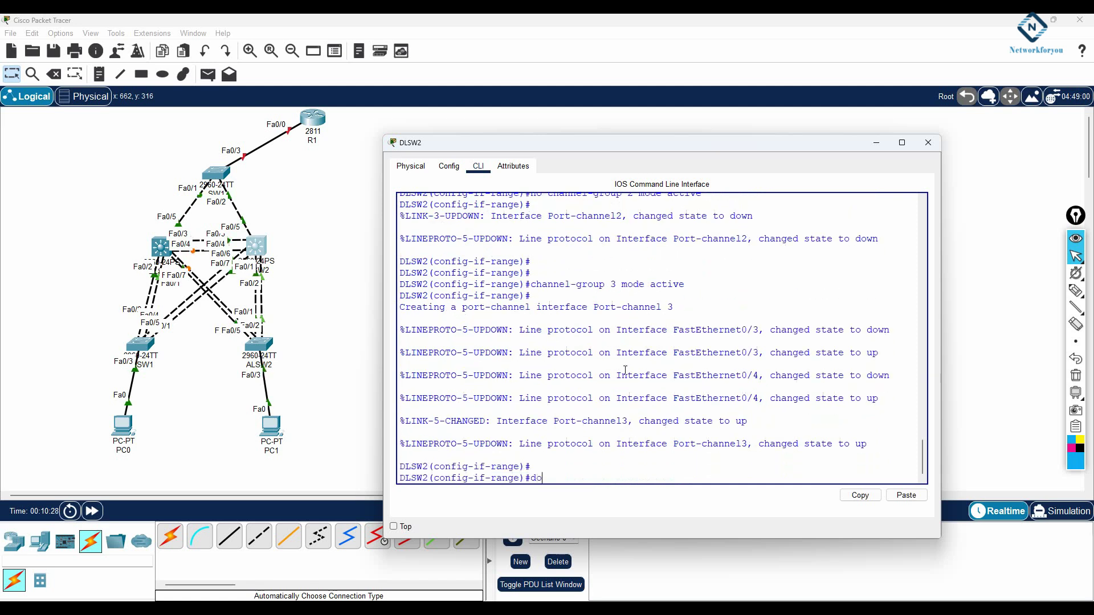
type(" sh etherchannel su")
key("Return")
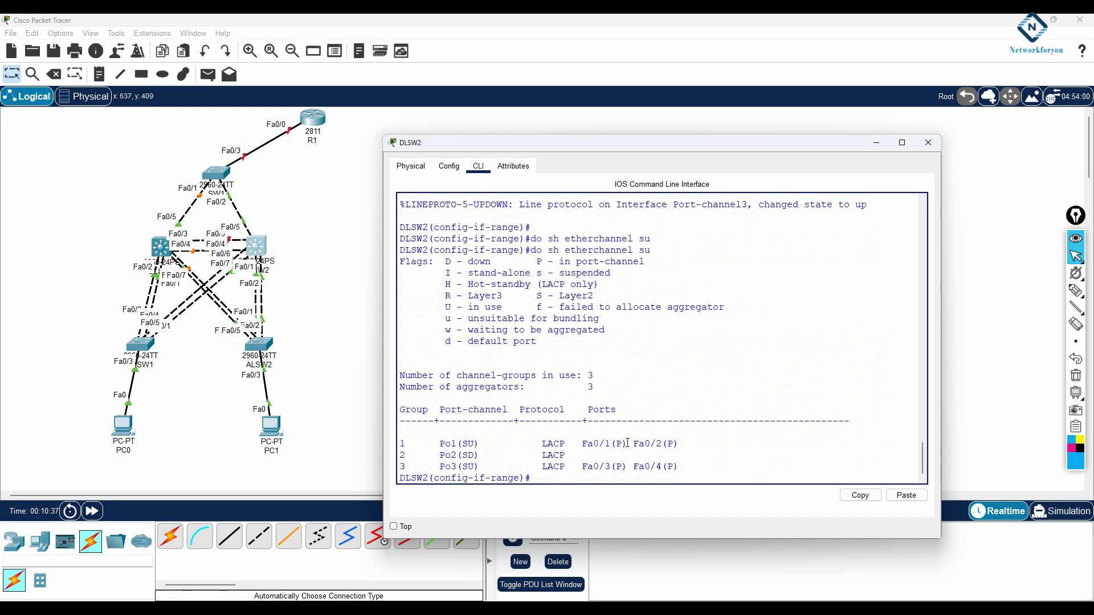
left_click_drag(583, 446, 671, 444)
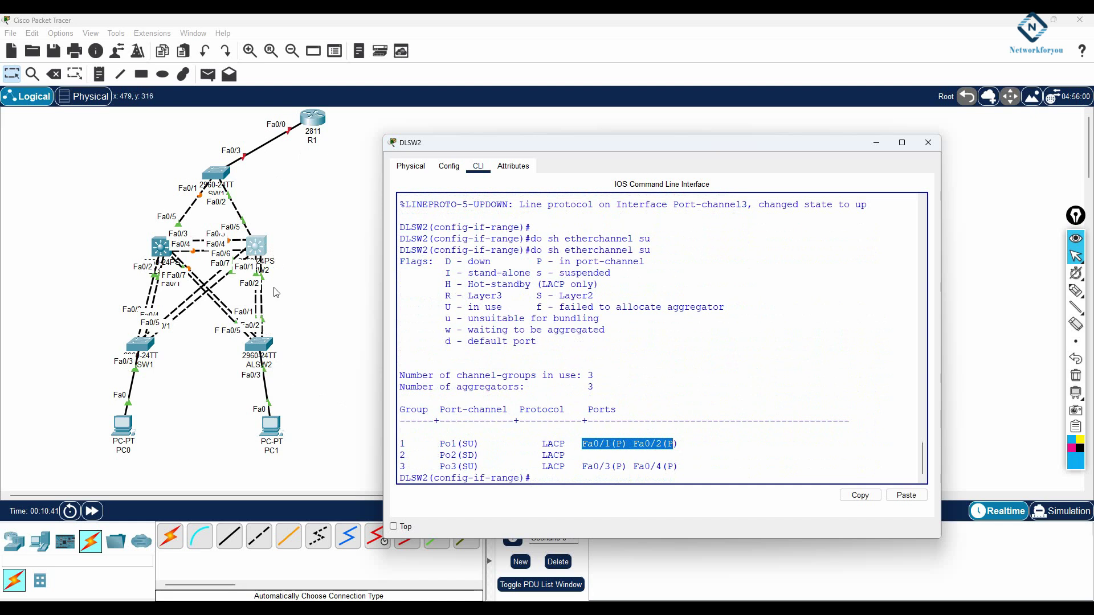
left_click_drag(678, 467, 577, 467)
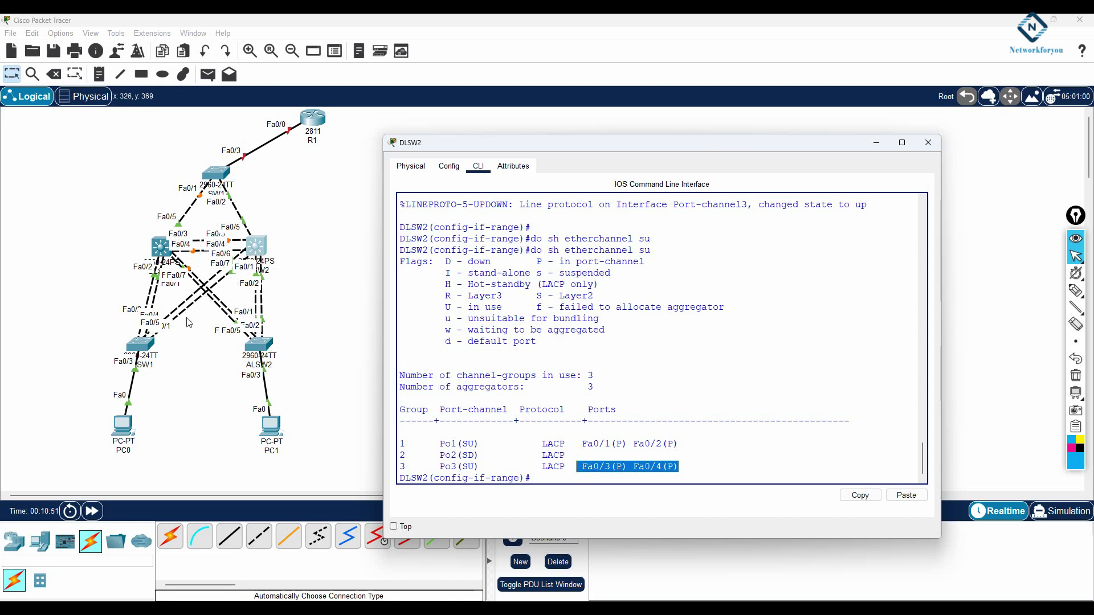
left_click(188, 570)
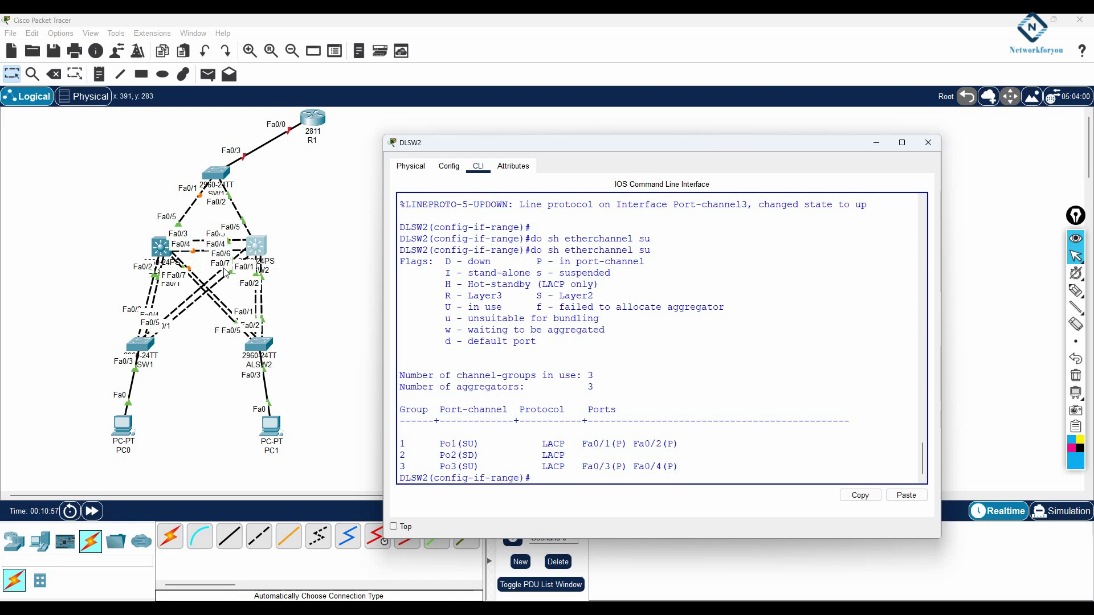
- Select interface range f0/6-7 on DLSW2 and assign it to channel group 2 in active mode
type("xit")
key("Return")
type("int r")
key("Tab")
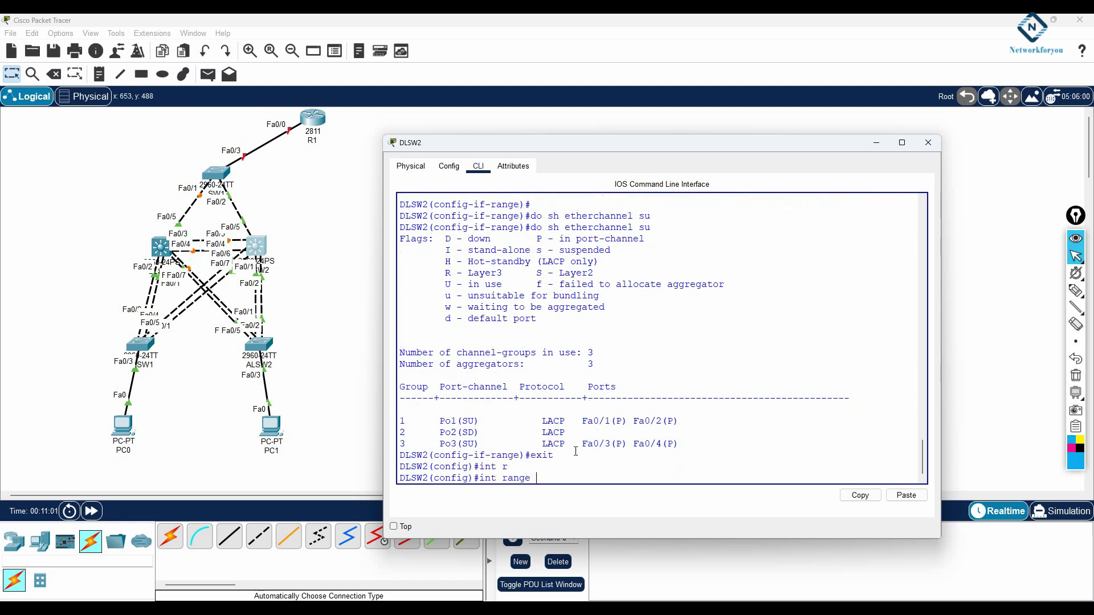
type("f0/6-7")
key("Return")
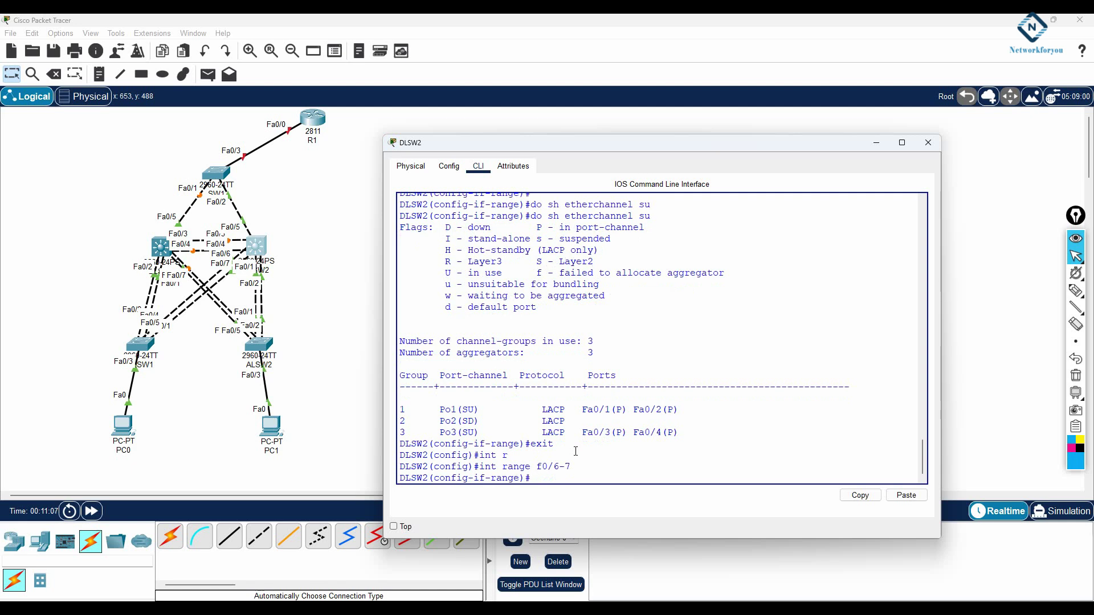
type("e")
key("BackSpace")
type("channel-")
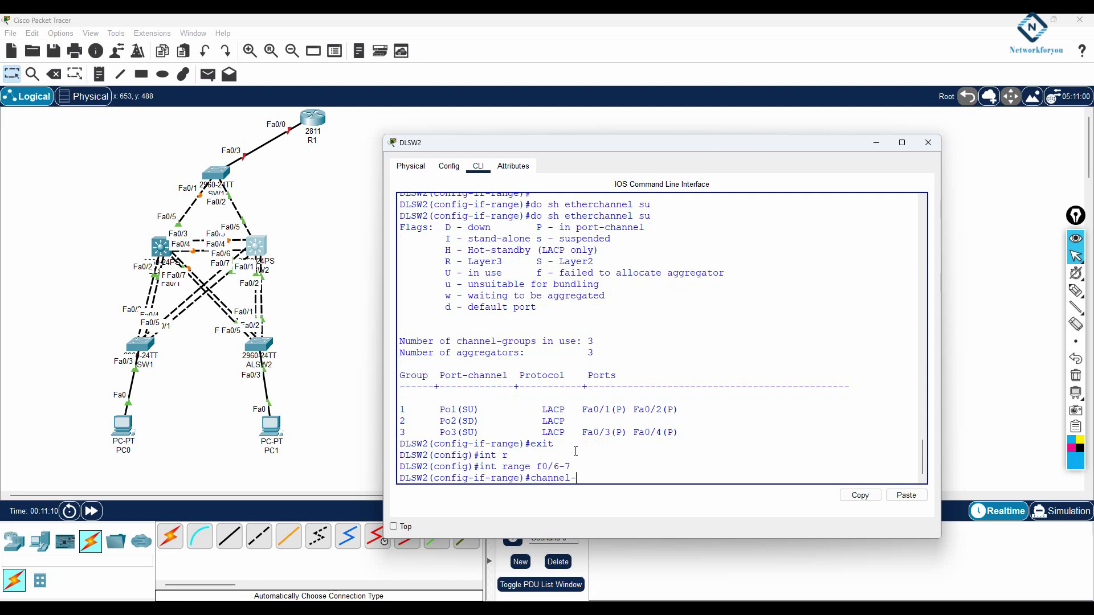
type("gr")
key("Tab")
type("2 mo")
key("Tab")
type("ac")
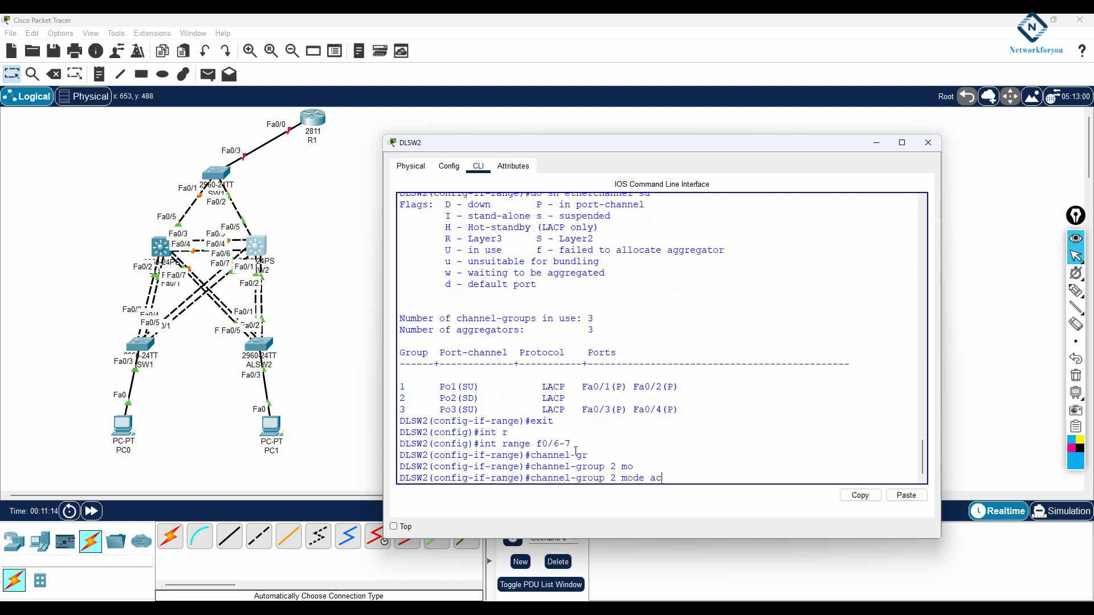
key("Tab")
key("Return")
key("Return")
key("Return")
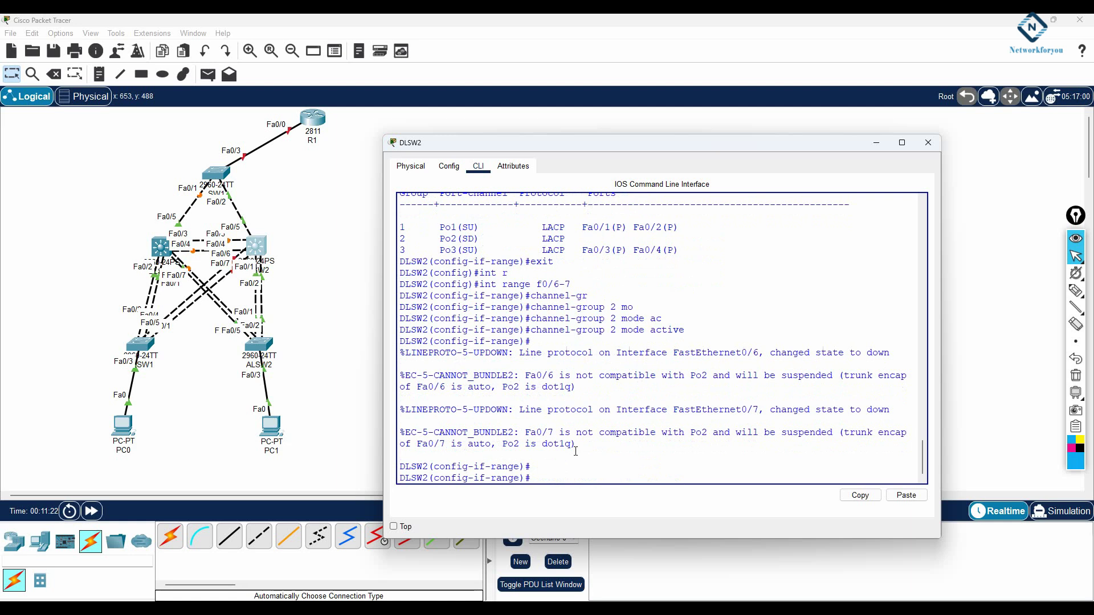
- Reselect interface range f0/6-7 and set its trunk encapsulation to dot1q
type("exit")
key("Return")
type("int r")
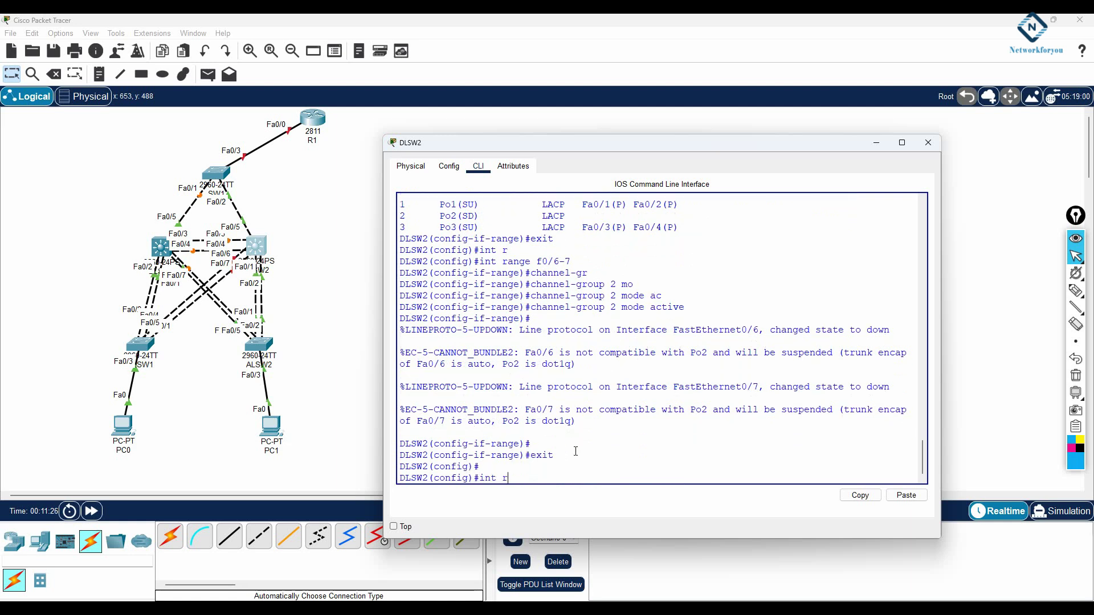
key("Tab")
type("f0")
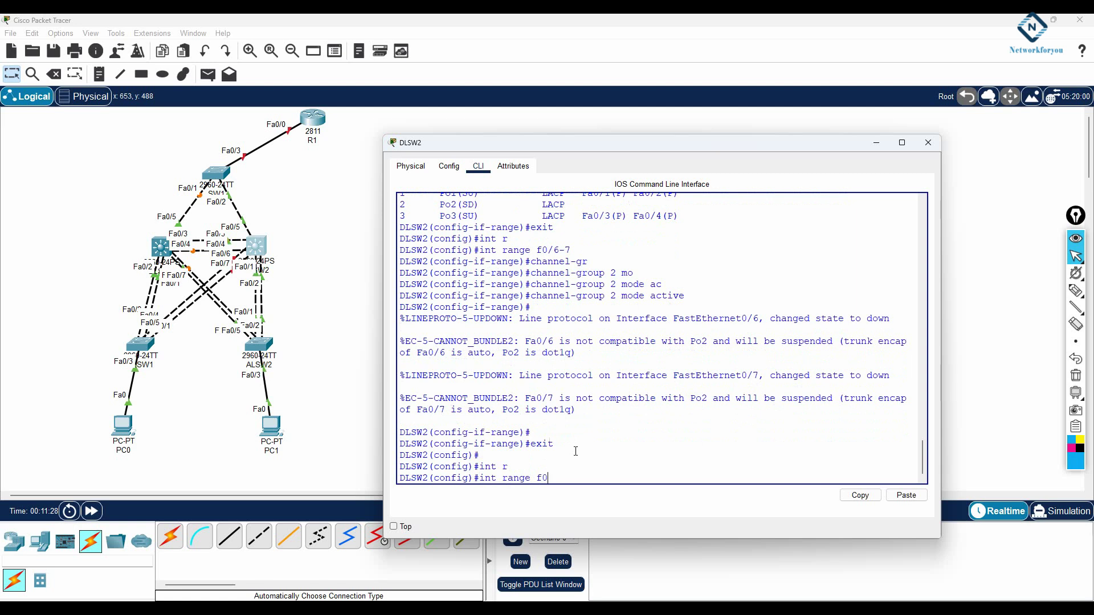
type("/7")
type("6-7")
key("Return")
type("sw")
key("Tab")
type("tr")
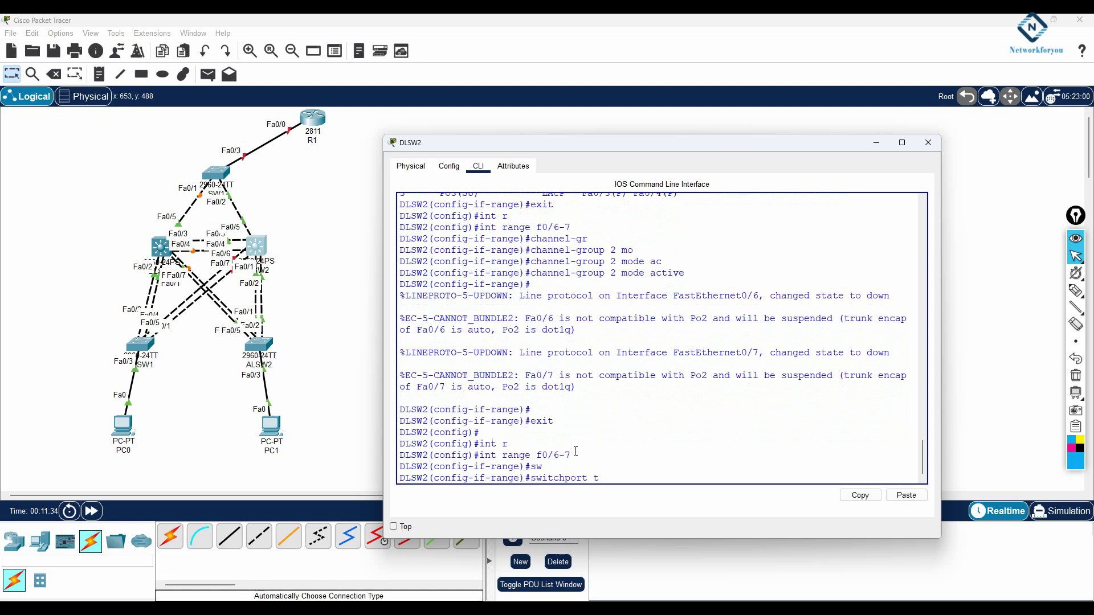
key("Tab")
type("en")
key("Tab")
type("so")
key("Tab")
key("BackSpace")
key("BackSpace")
type("do")
key("Tab")
key("Return")
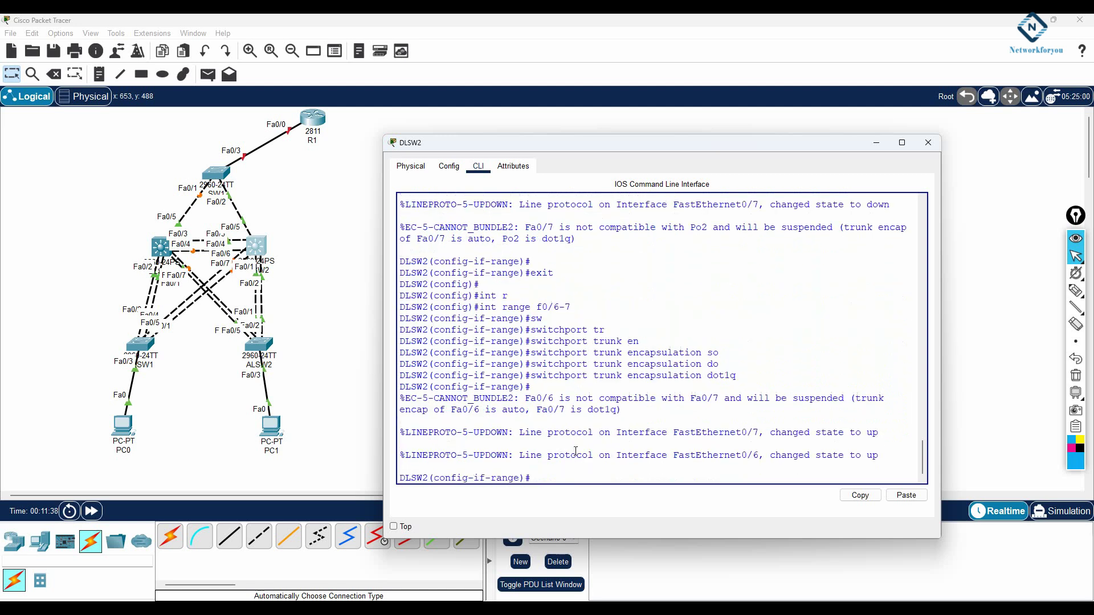
- Set interfaces f0/6-7 to switchport mode trunk
type("sw")
key("Tab")
type("mo")
key("Tab")
type("tr")
key("Tab")
key("Return")
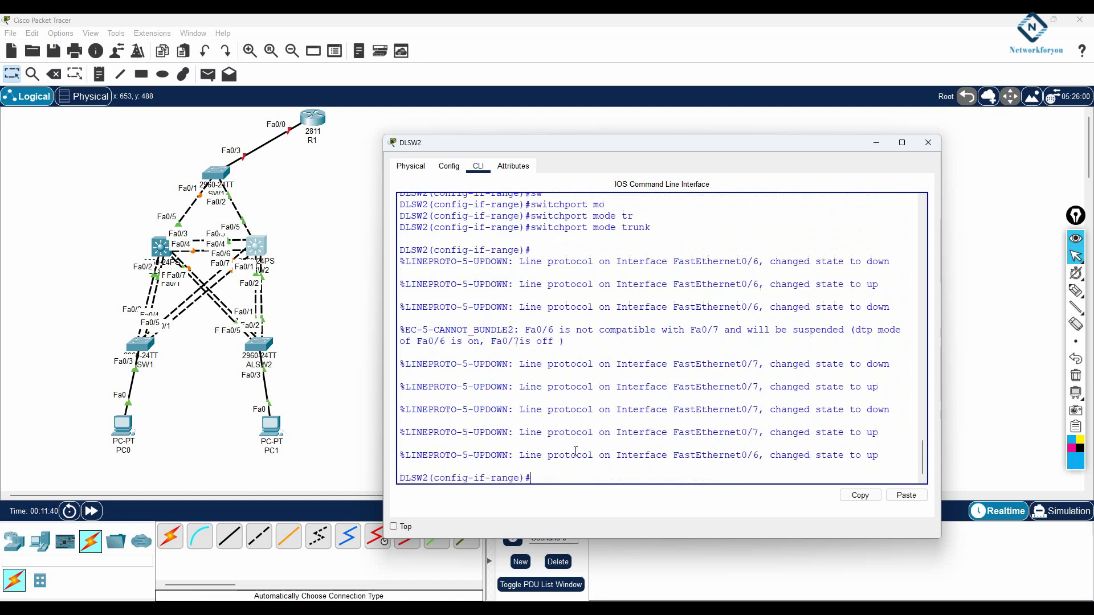
key("Return")
key("Return")
key("Return")
- Exit configuration mode, display the EtherChannel summary on DLSW2 and examine the port-channel 2 entry
type("exit")
key("Return")
key("Return")
key("Return")
type("exit")
key("Return")
type("sh eth")
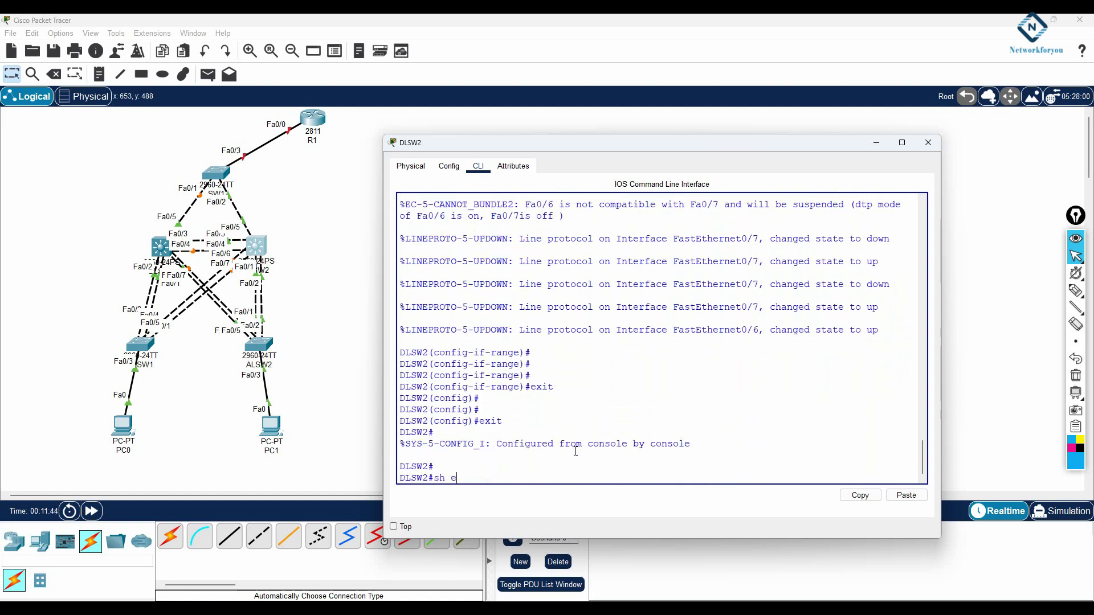
key("Tab")
type("su")
key("Tab")
key("Return")
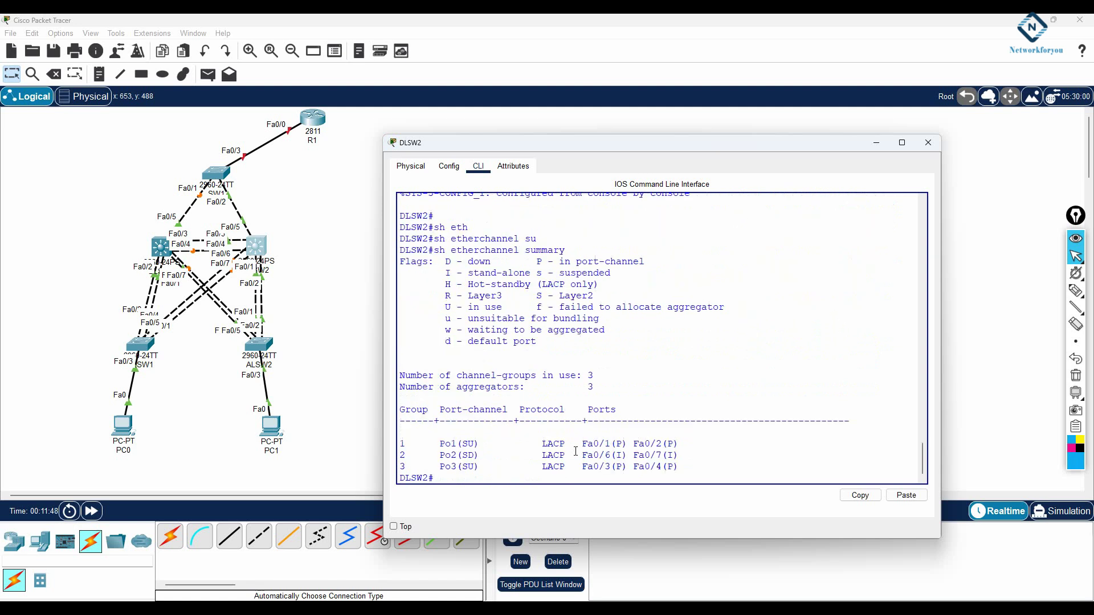
left_click_drag(685, 455, 430, 455)
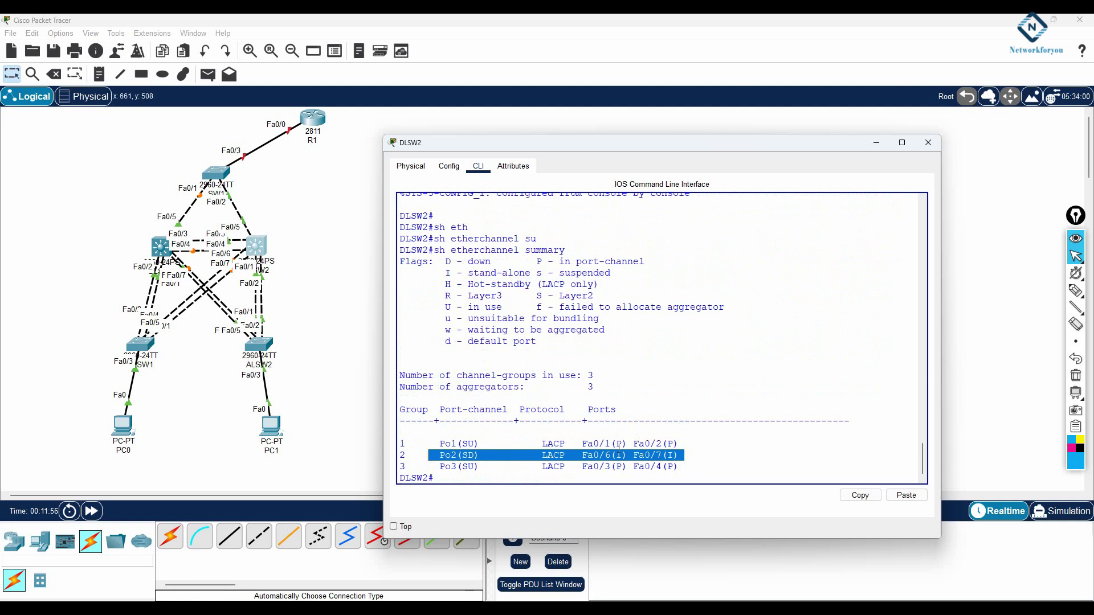
- On ALSW1, leave the current interface configuration and select interface range f0/4-5
left_click(141, 348)
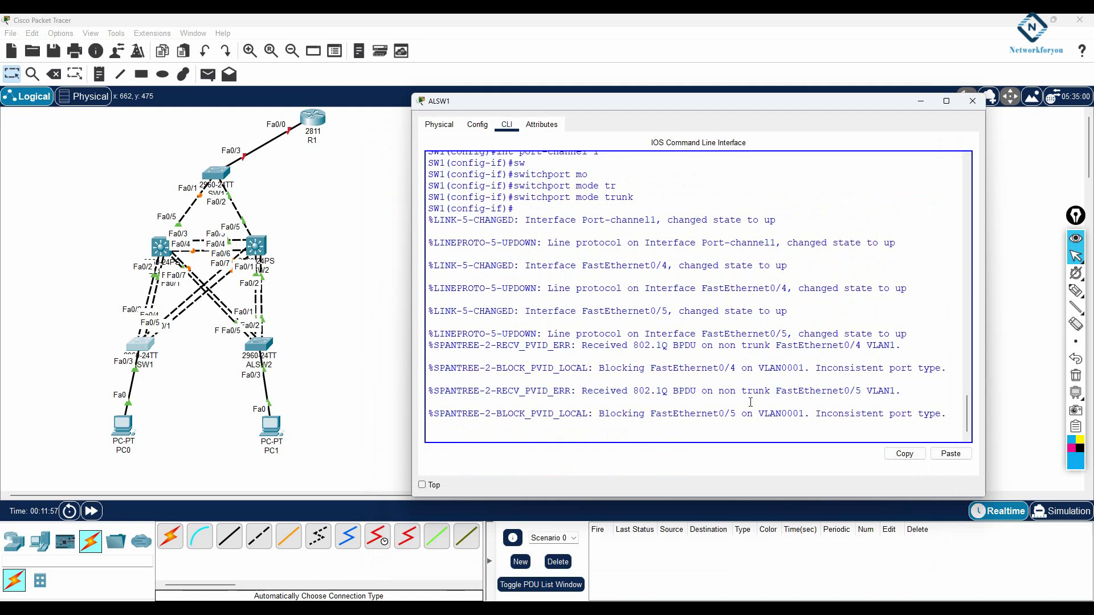
key("Return")
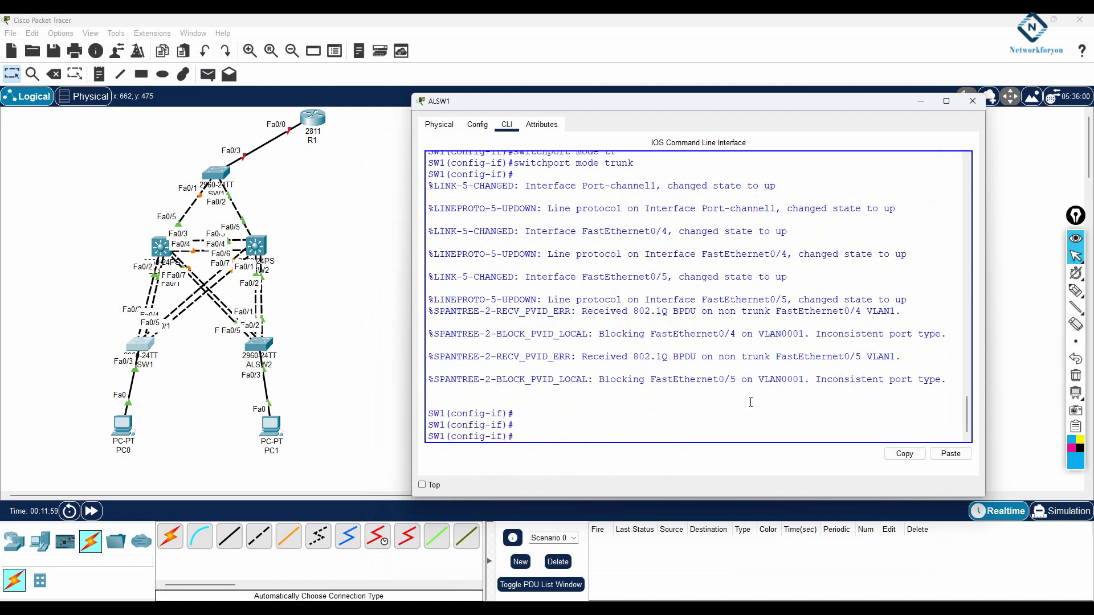
type("int r")
key("Tab")
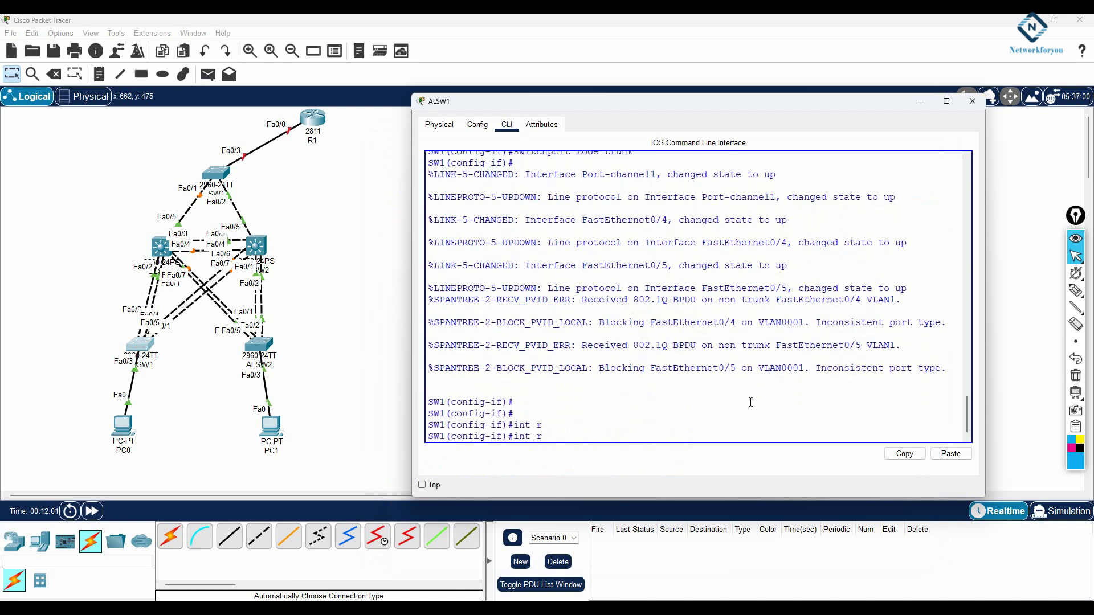
key("BackSpace")
key("BackSpace")
key("BackSpace")
key("BackSpace")
key("BackSpace")
type("exit")
key("Return")
type("int r")
key("Tab")
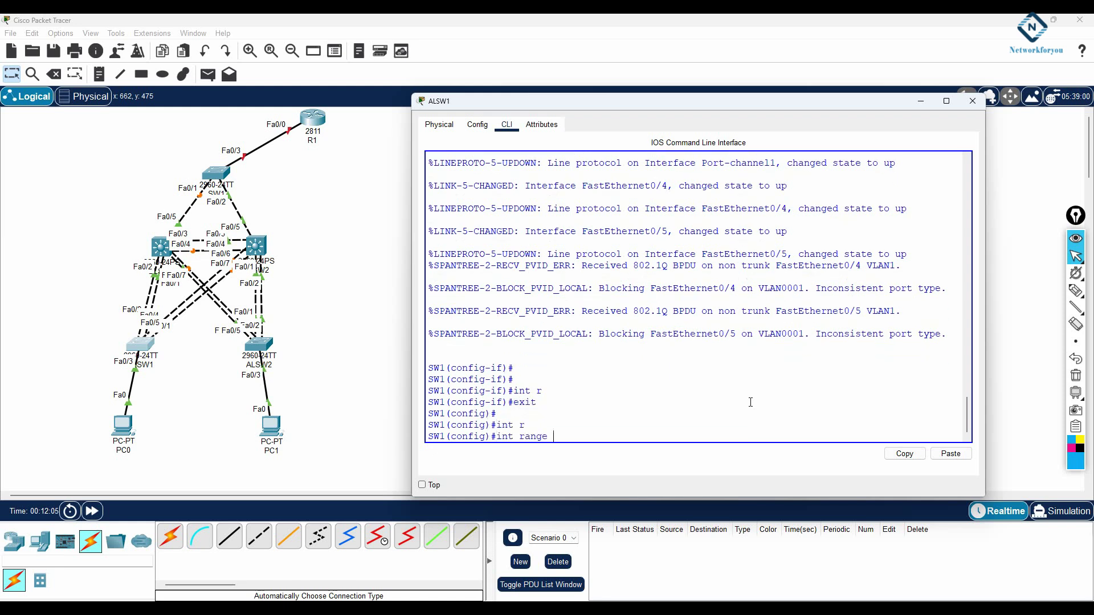
type("f0/4-5")
key("Return")
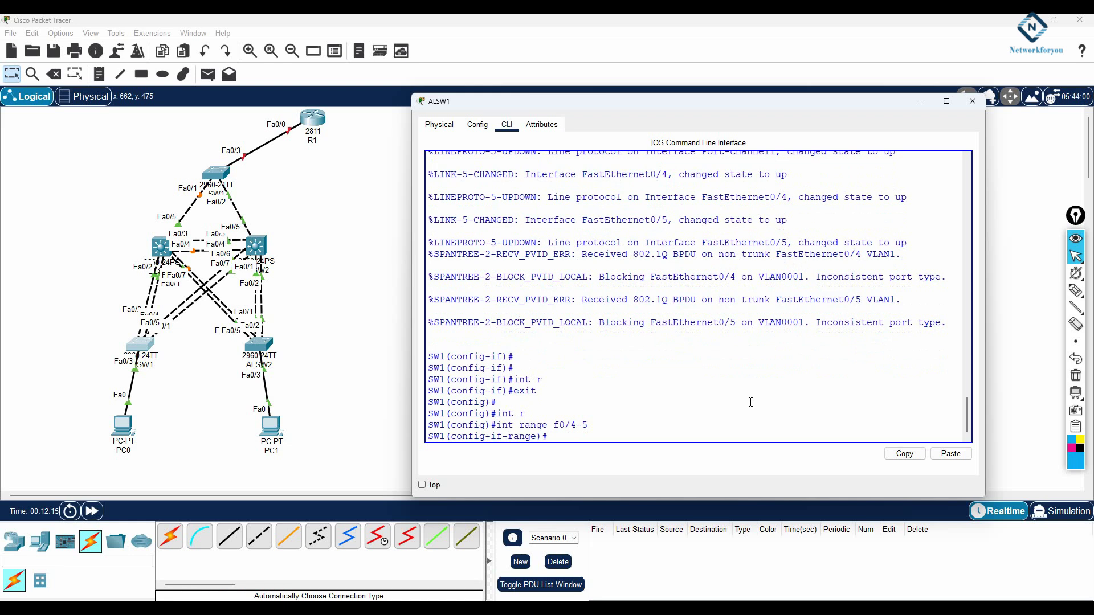
- Set interfaces f0/4-5 on ALSW1 to switchport mode trunk
type("sw")
key("Tab")
type("mo")
key("Tab")
type("tr")
key("Tab")
key("Return")
key("Return")
- Assign interfaces f0/4-5 on ALSW1 to channel group 2 in active mode
type("ch")
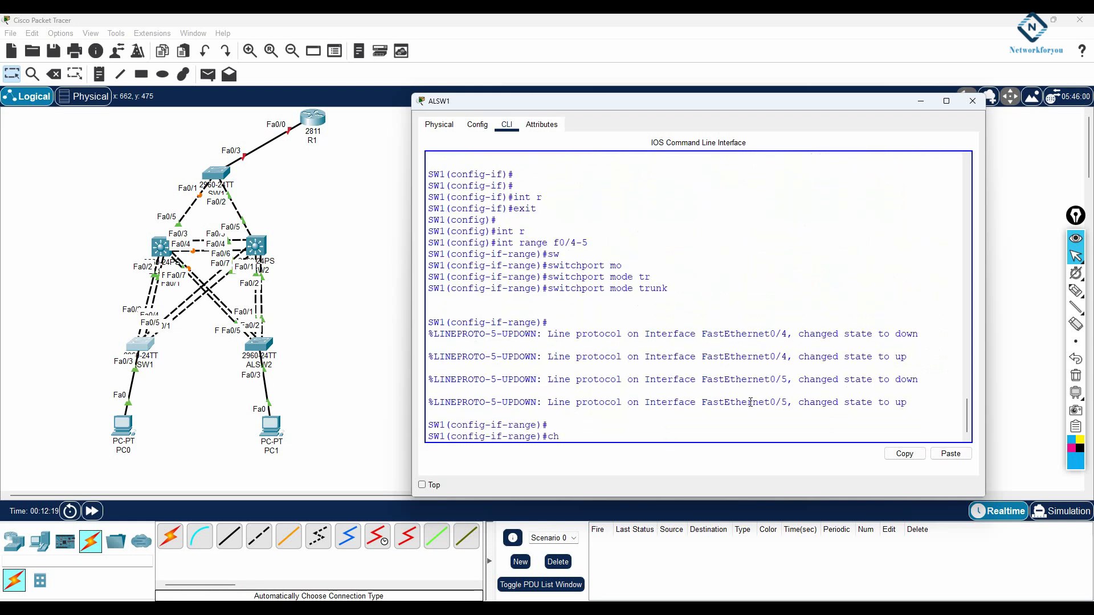
type("annel-gr")
key("Tab")
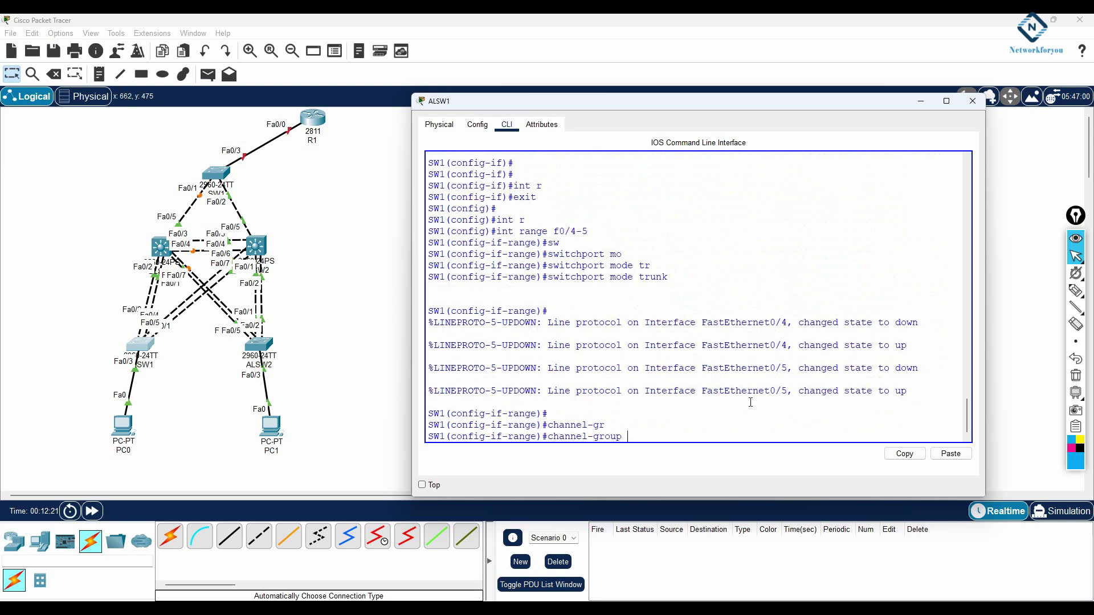
type("ac")
key("Tab")
key("Return")
- Exit configuration mode on ALSW1 and save the running configuration
type("exit")
key("Return")
key("Return")
type("exit")
key("Return")
type("w")
key("Return")
type("r")
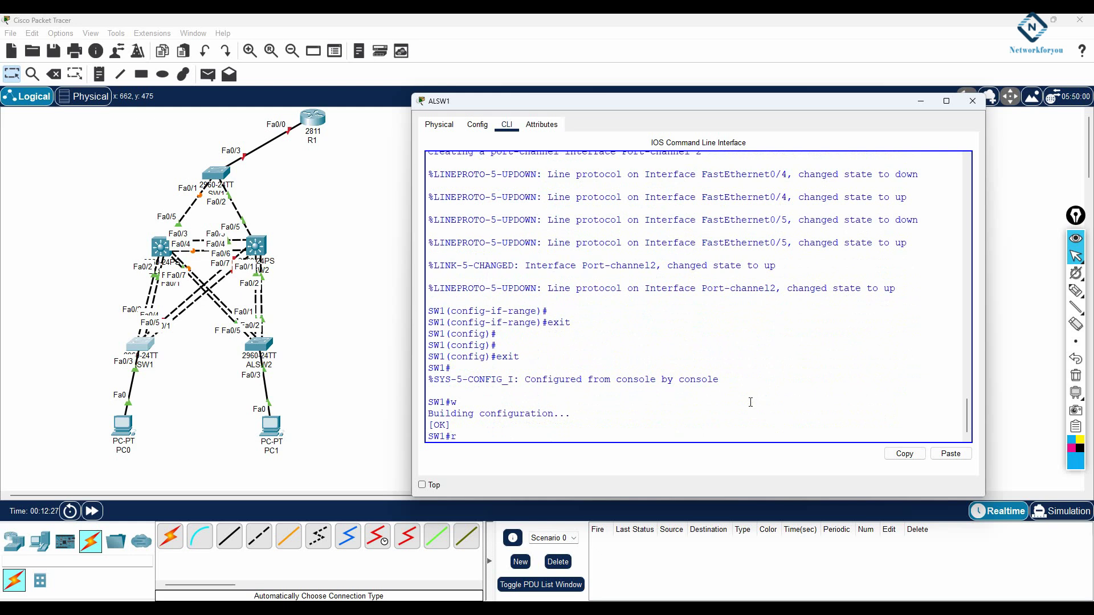
type("r")
key("Return")
key("Return")
key("Return")
- Display the EtherChannel summary on ALSW1
type("sh eth")
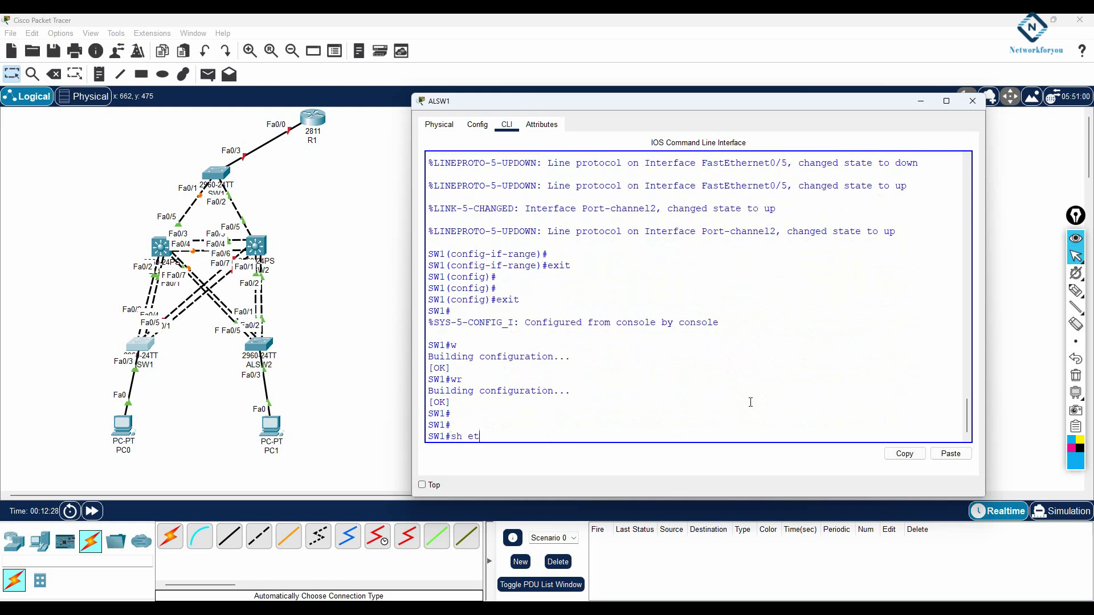
key("Tab")
type("su")
key("Tab")
key("Return")
key("Return")
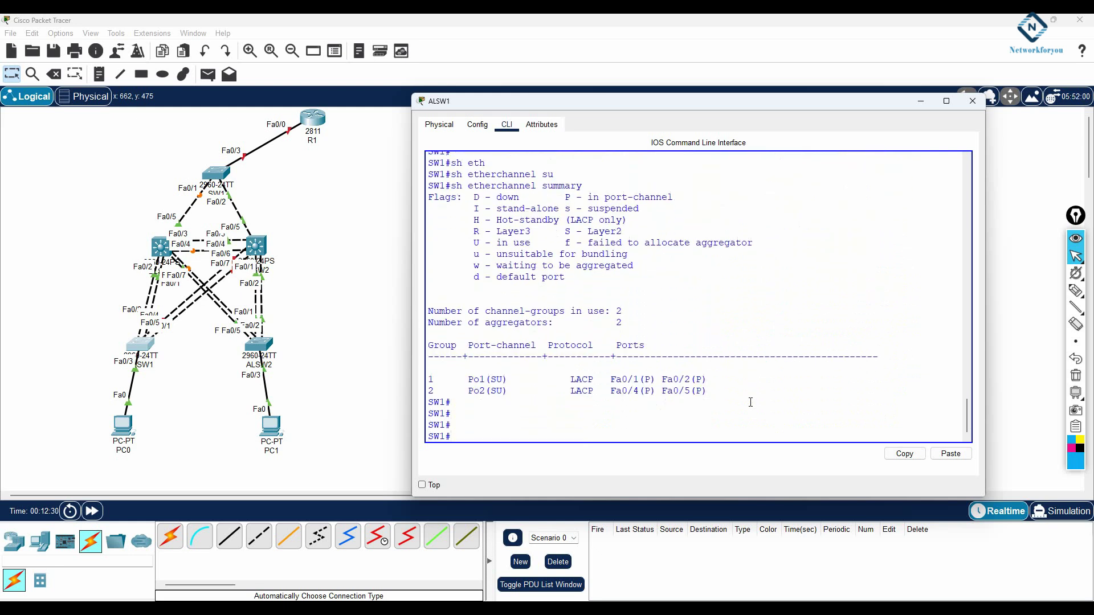
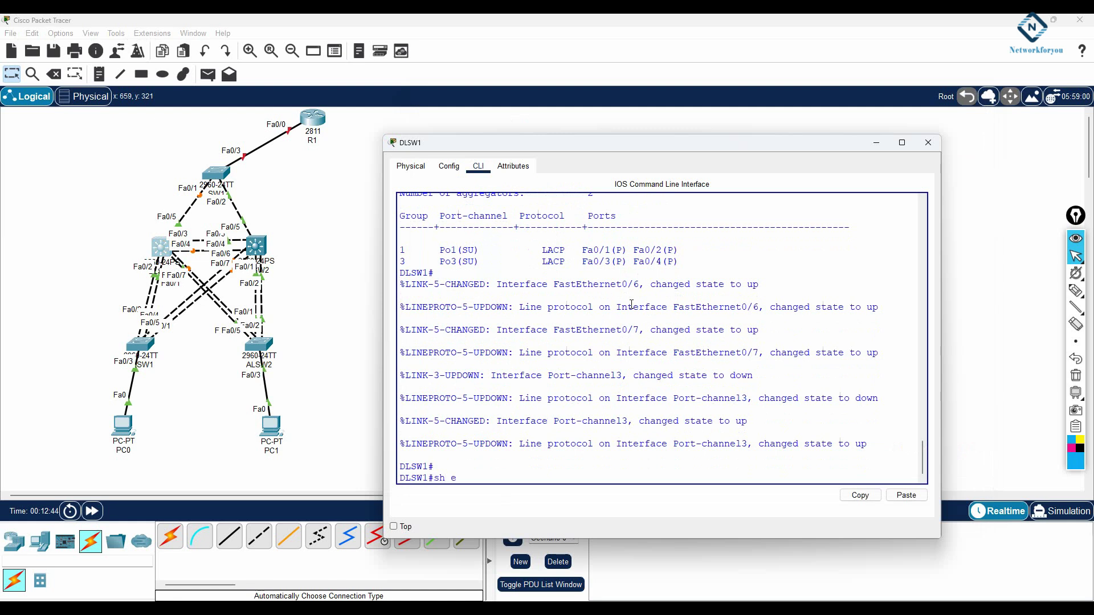
- Display the EtherChannel summary on DLSW1
type("su")
key("Tab")
key("Return")
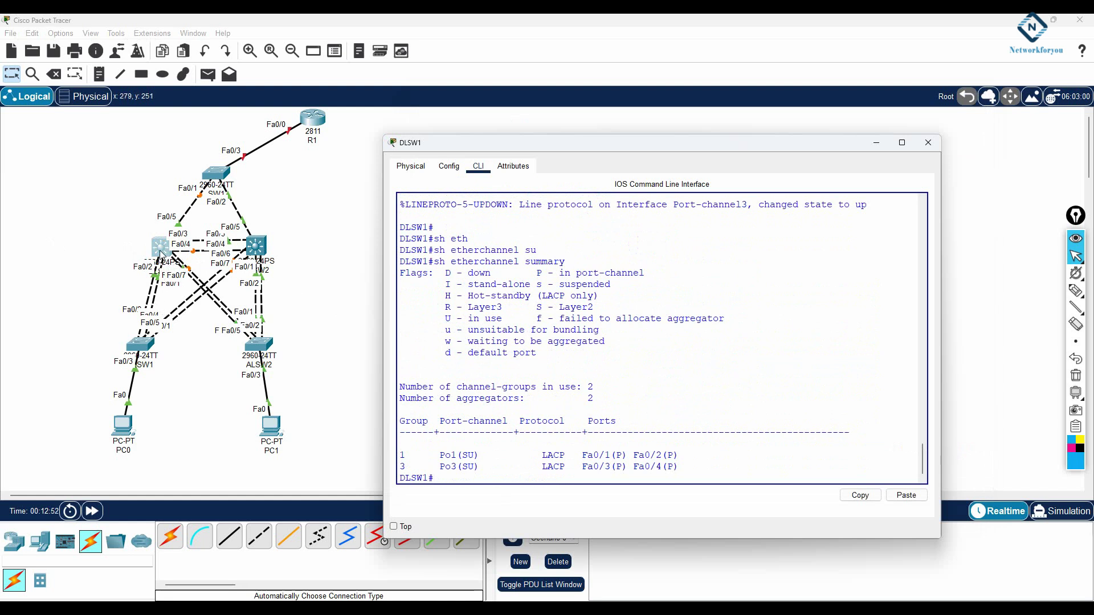
- Enter global configuration mode on DLSW1 and select interface range f0/6-7
type("config t")
key("Return")
type("int r")
key("Tab")
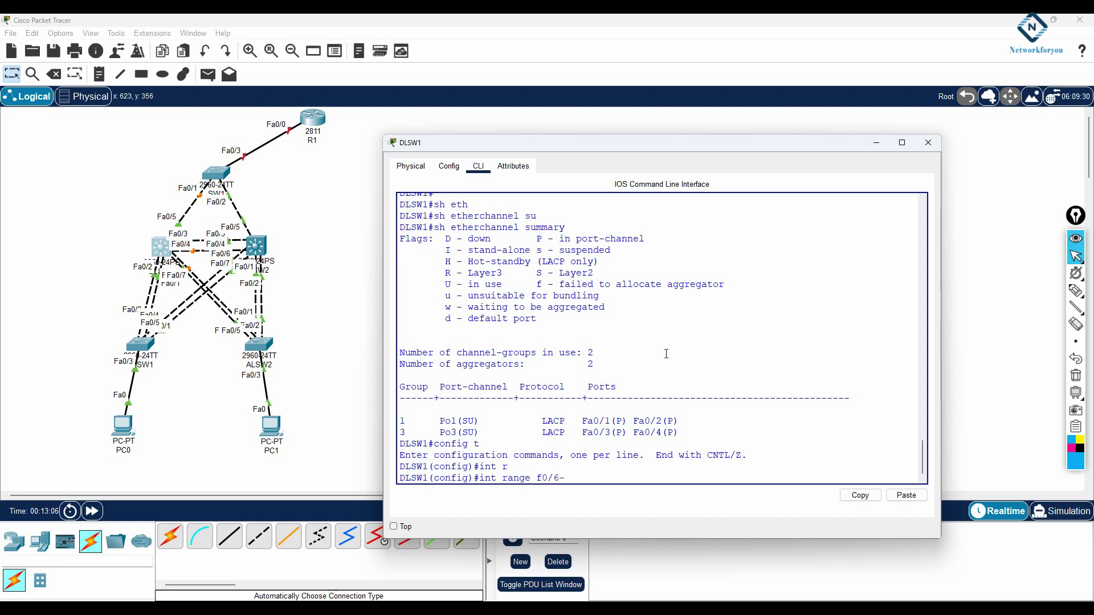
key("Return")
- Set the trunk encapsulation of interfaces f0/6-7 on DLSW1 to dot1q
type("sw")
key("Tab")
type("tr")
key("Tab")
type("en")
key("Tab")
type("so")
key("Tab")
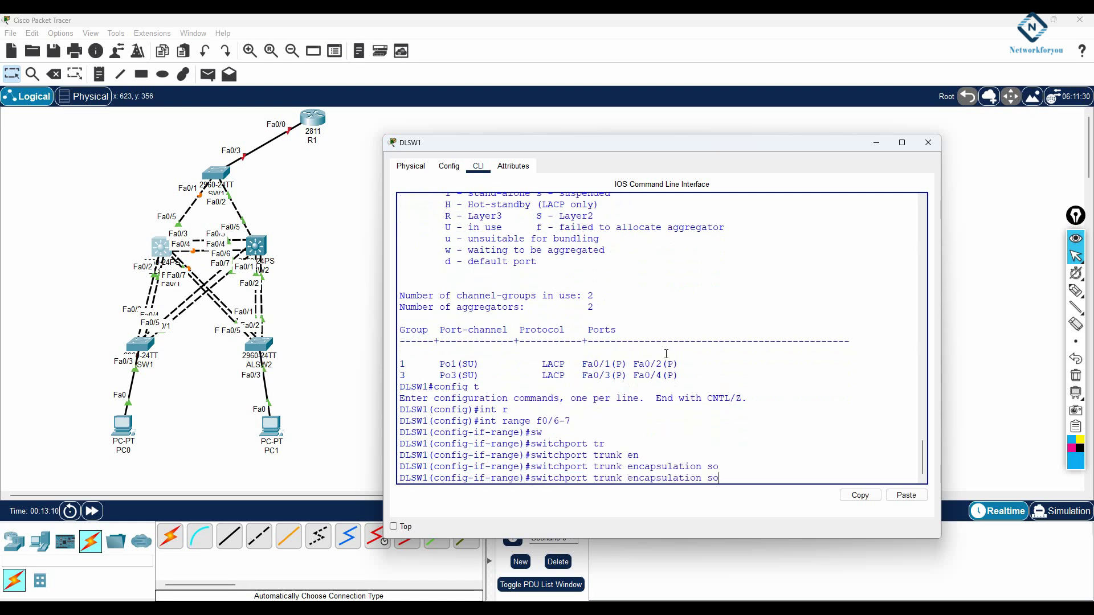
key("Return")
type("s")
key("BackSpace")
key("Up")
key("BackSpace")
type("dot1q")
key("Tab")
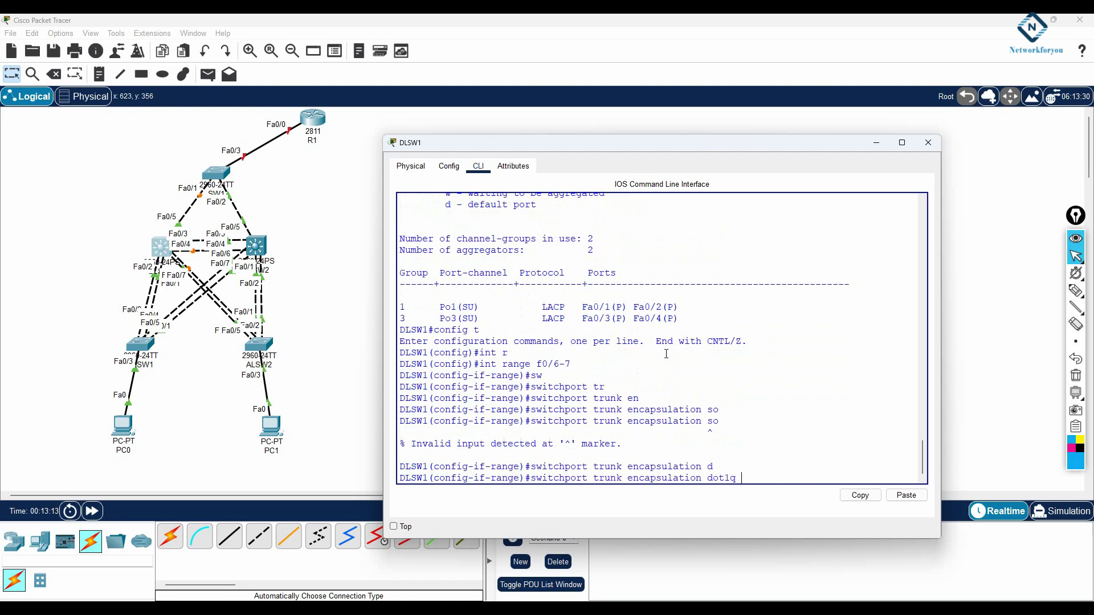
key("Return")
- Set interfaces f0/6-7 on DLSW1 to switchport mode trunk
type("sw")
key("Tab")
type("mo")
key("Tab")
type("tr")
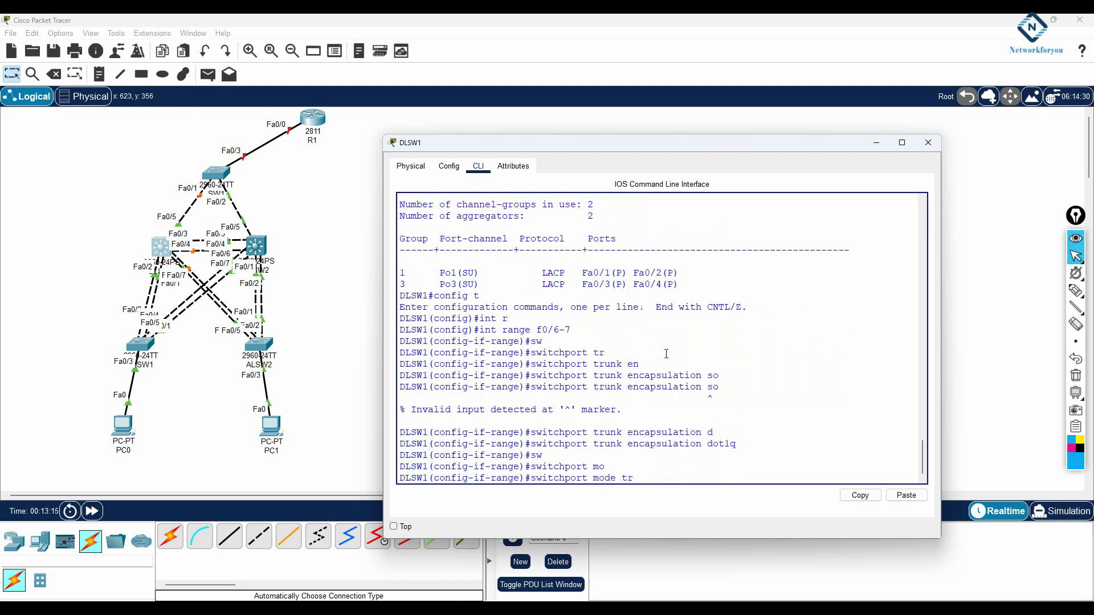
key("Tab")
key("Return")
key("Return")
key("Return")
- Assign interfaces f0/6-7 on DLSW1 to channel group 2 in active mode
type("int")
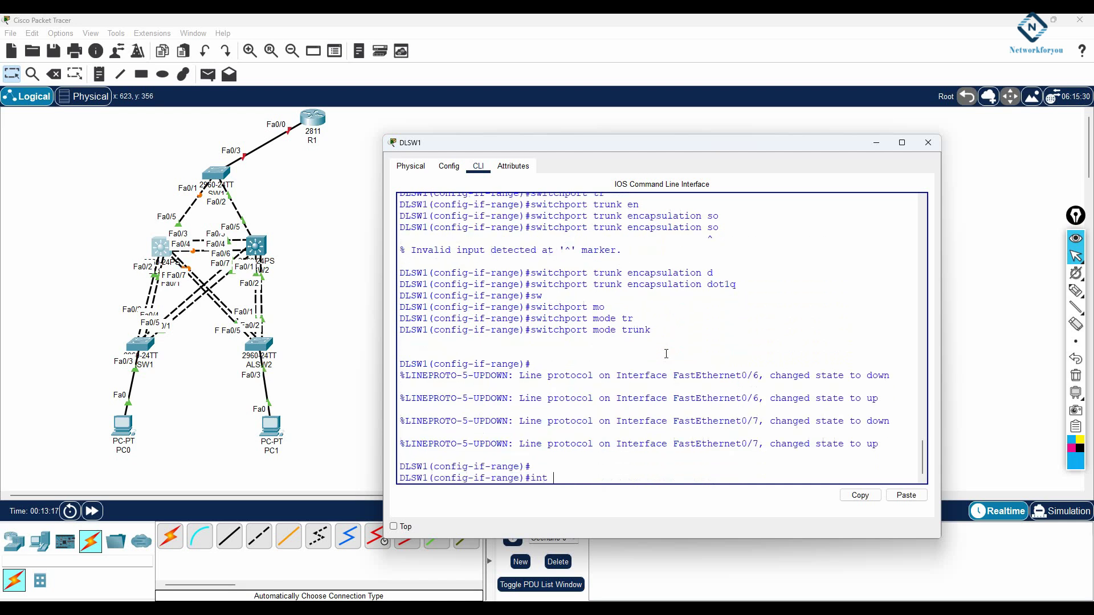
key("BackSpace")
key("BackSpace")
key("BackSpace")
type("ch")
key("Tab")
type("annel-gr")
key("Tab")
type("2")
key("Return")
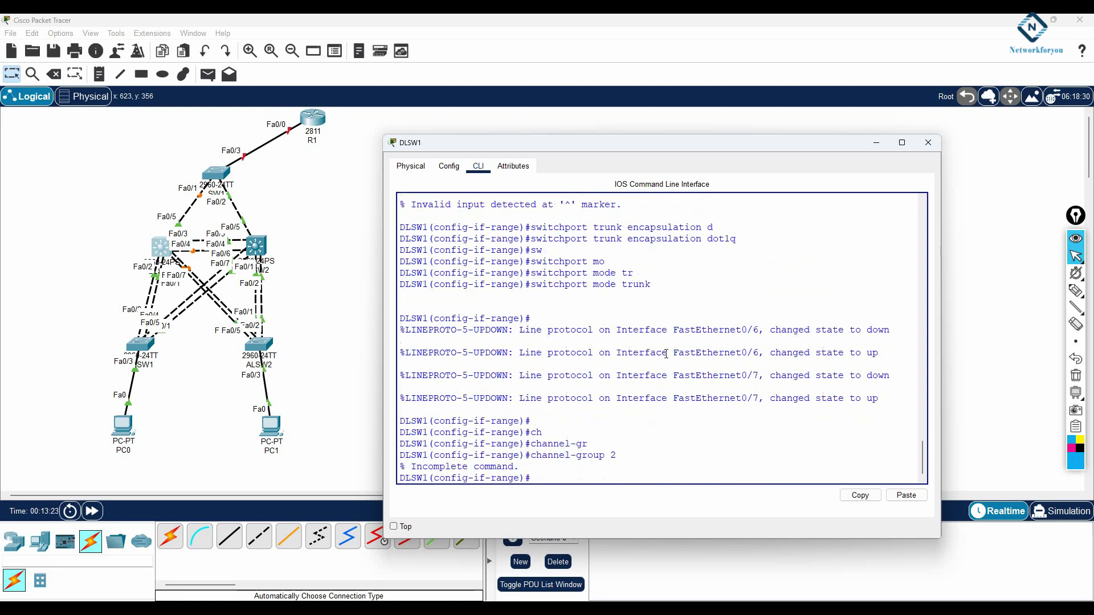
key("Up")
type("mo")
key("Tab")
type("ac")
key("Tab")
key("Return")
key("Return")
- Save the DLSW1 configuration and exit configuration mode
type("do wr")
key("Return")
type("exit")
key("Return")
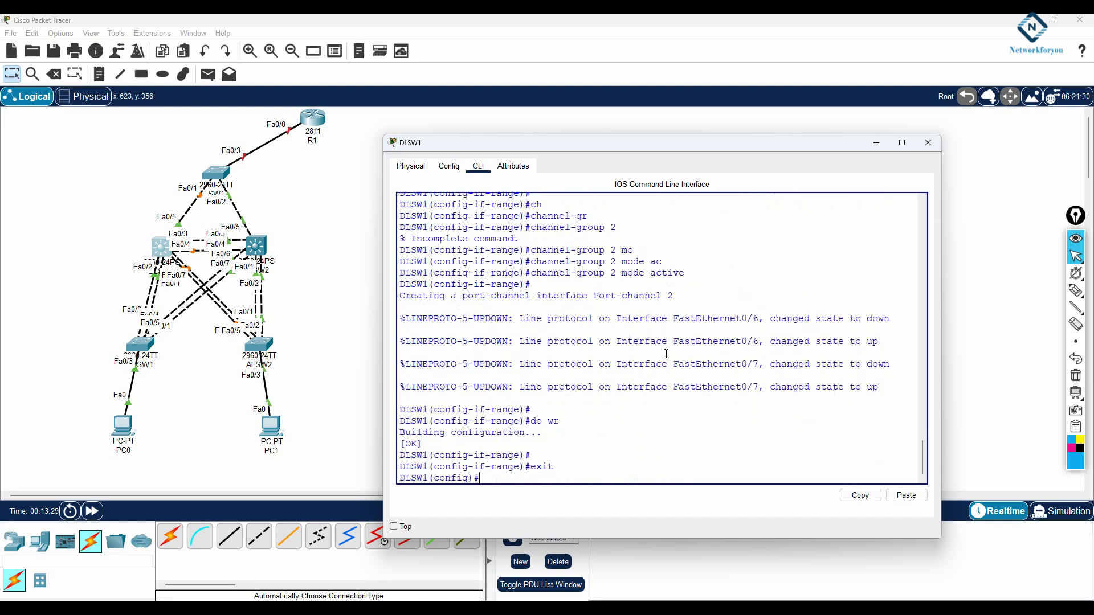
key("Return")
type("exit")
key("Return")
key("Return")
key("Return")
- Display the EtherChannel summary on DLSW1 and examine the port-channel 1 and port-channel 2 entries
type("sh eth")
key("Tab")
type("su")
key("Tab")
key("Return")
key("Return")
key("Return")
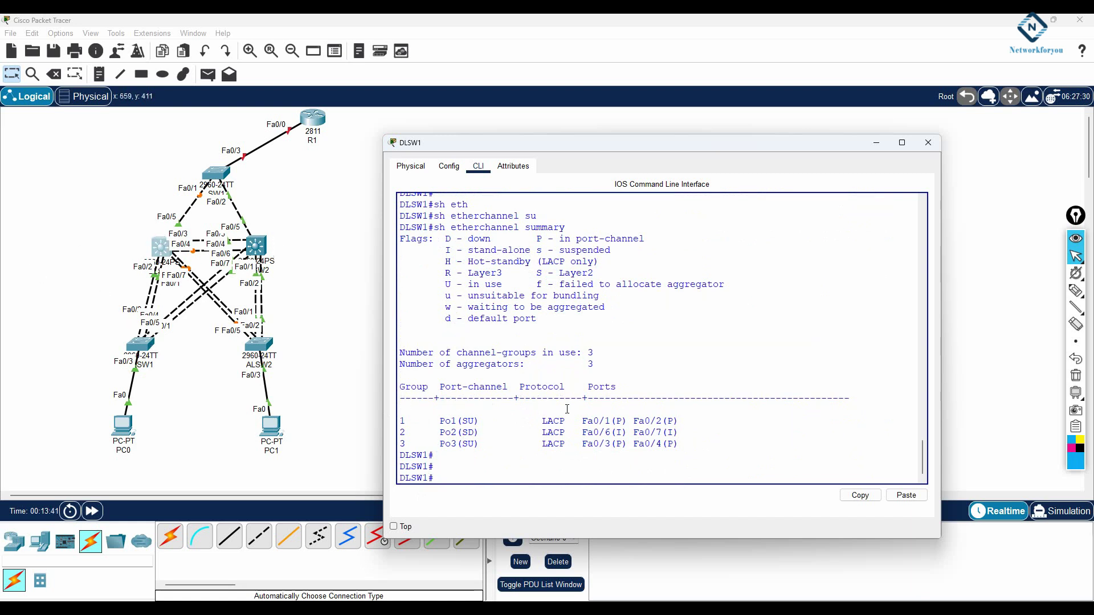
left_click_drag(708, 419, 433, 420)
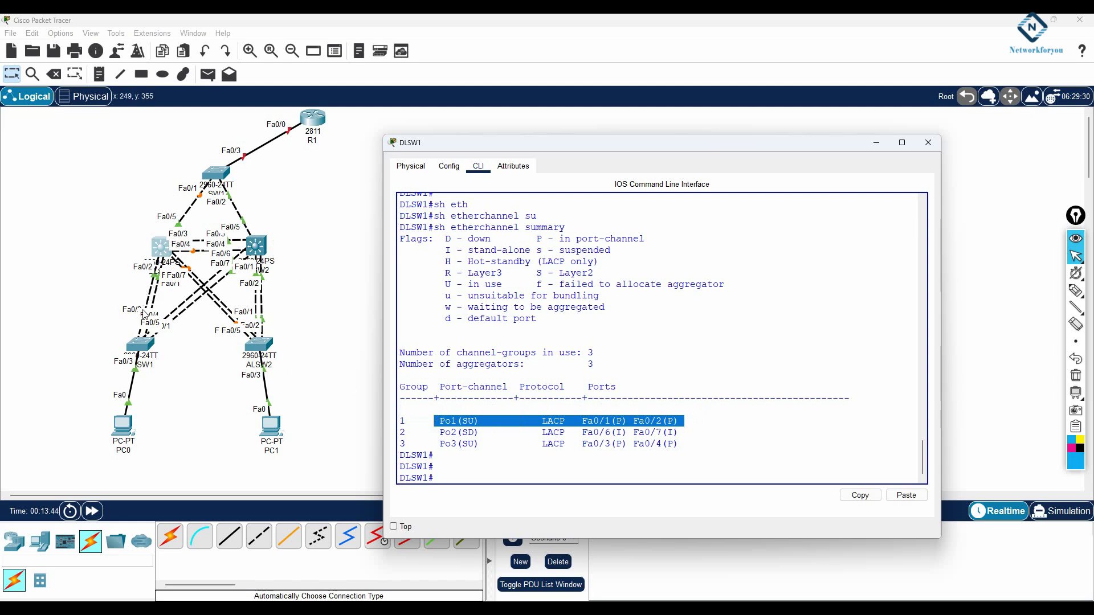
left_click_drag(706, 442, 422, 434)
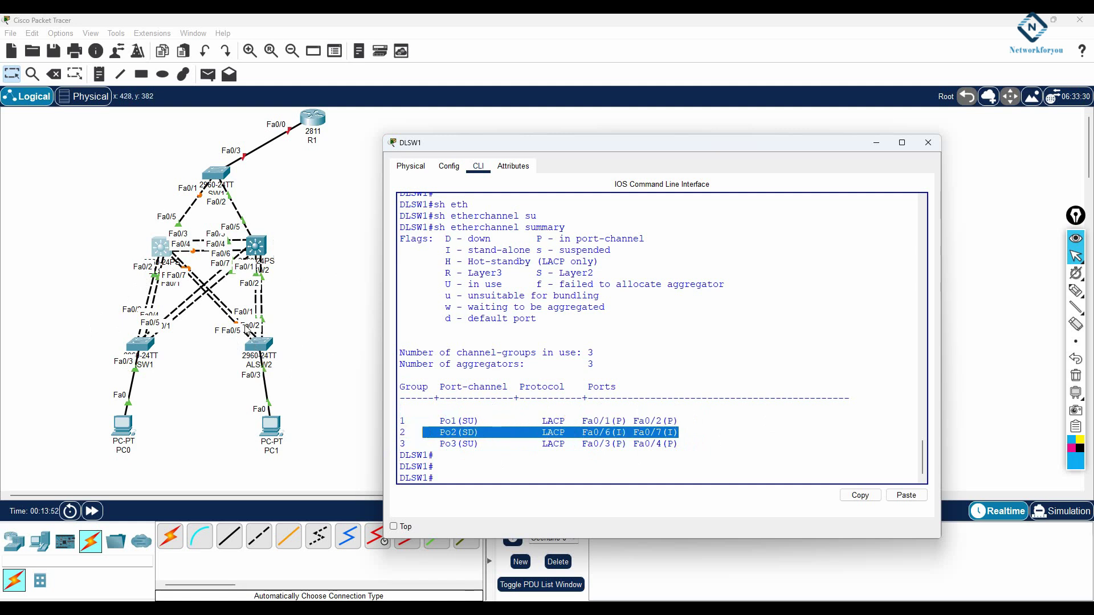
- Open the ALSW2 command line, enter global configuration mode and select interface range f0/4-5
left_click(259, 345)
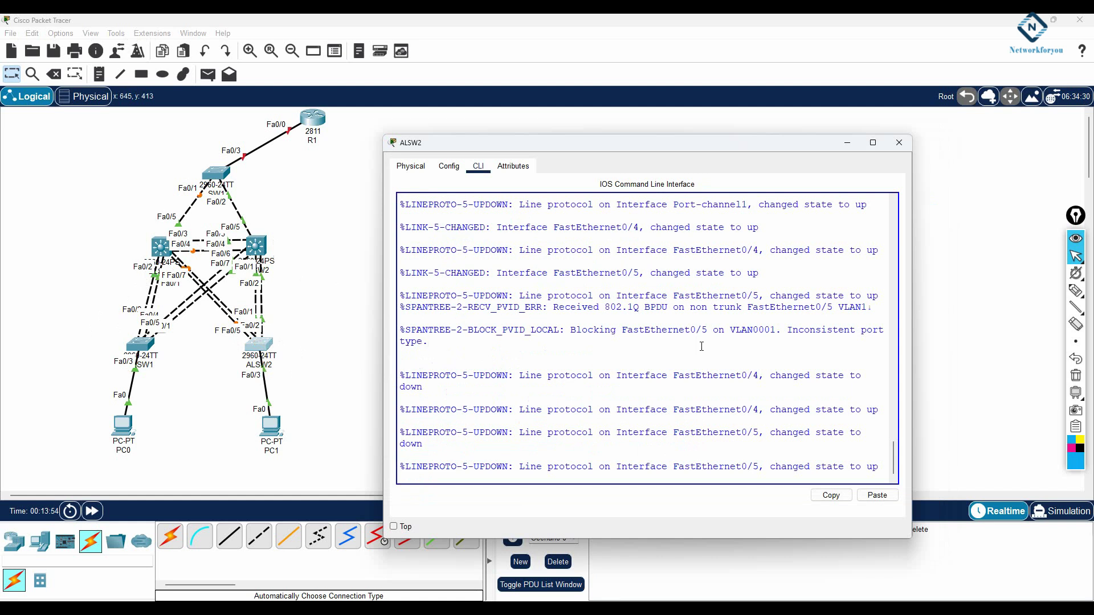
key("Return")
type("config t")
key("Return")
type("int r")
key("Tab")
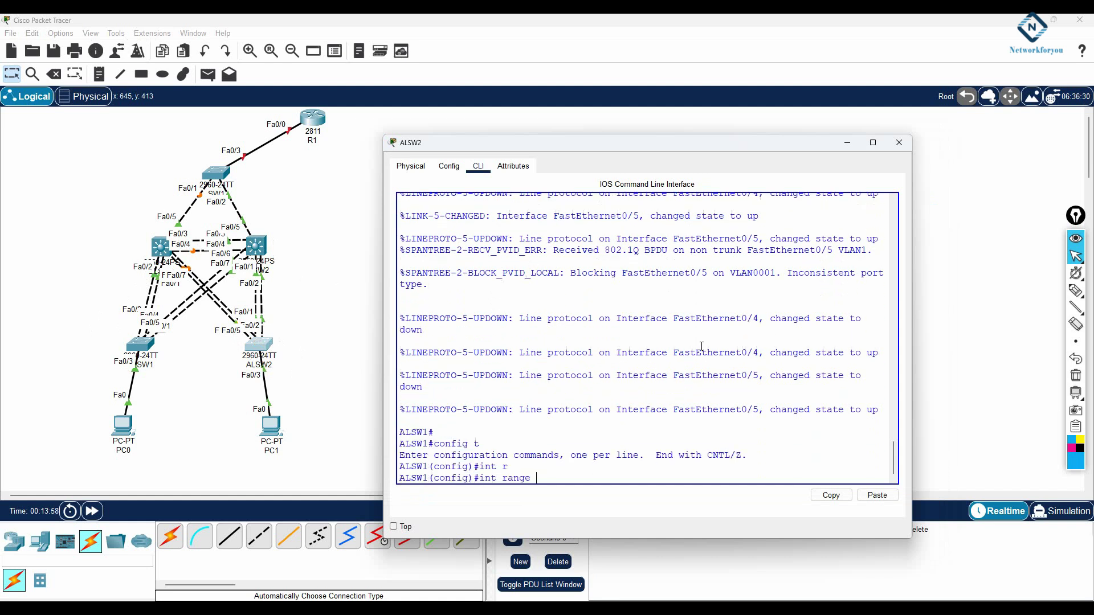
type("f0/4-5")
key("Return")
- Set interfaces f0/4-5 on ALSW2 to switchport mode trunk
type("sw")
key("Tab")
type("mo")
key("Tab")
type("t")
key("Tab")
key("Return")
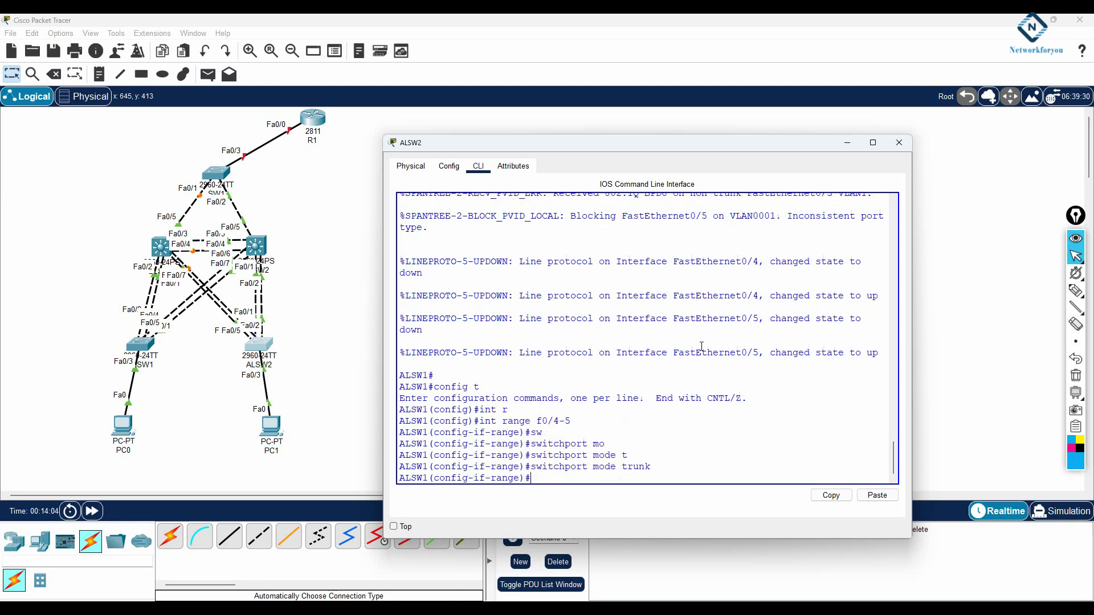
- Assign interfaces f0/4-5 on ALSW2 to channel group 2 in active mode
type("channel-gr")
key("Tab")
type("2 mo")
key("Tab")
type("ac")
key("Tab")
key("Return")
- Exit configuration mode on ALSW2 and save the running configuration
type("exit")
key("Return")
key("Return")
key("Return")
type("exit")
key("Return")
key("Return")
type("wr")
key("Return")
key("Return")
- Display the EtherChannel summary on ALSW2
type("sh eth")
key("Tab")
type("su")
key("Tab")
key("Return")
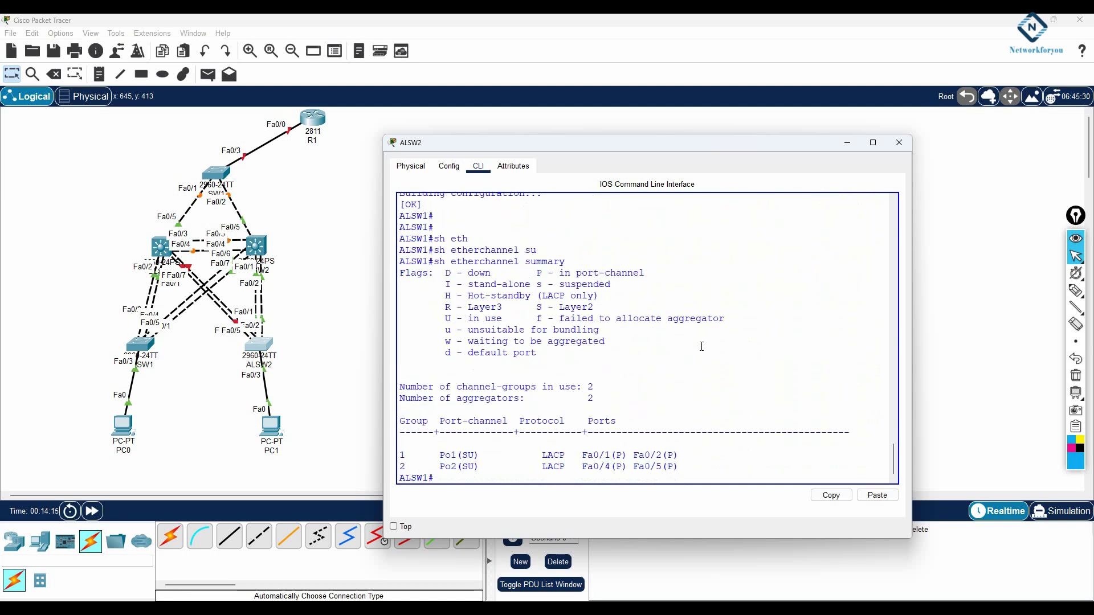
key("Return")
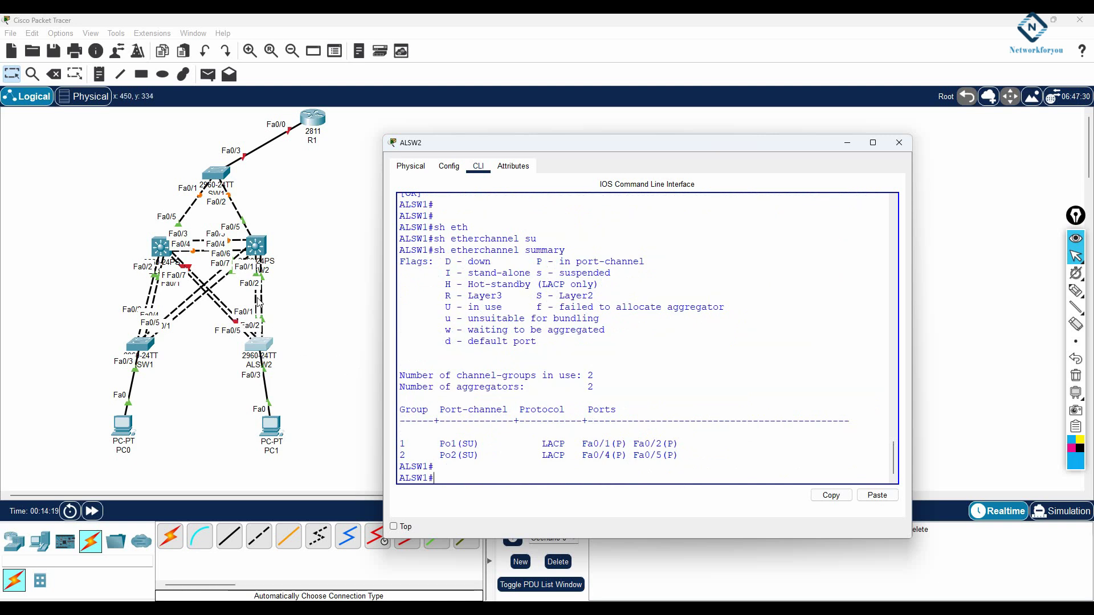
- Fast-forward the network time and recheck the port-channel entries in the EtherChannel summary on ALSW2
left_click(91, 512)
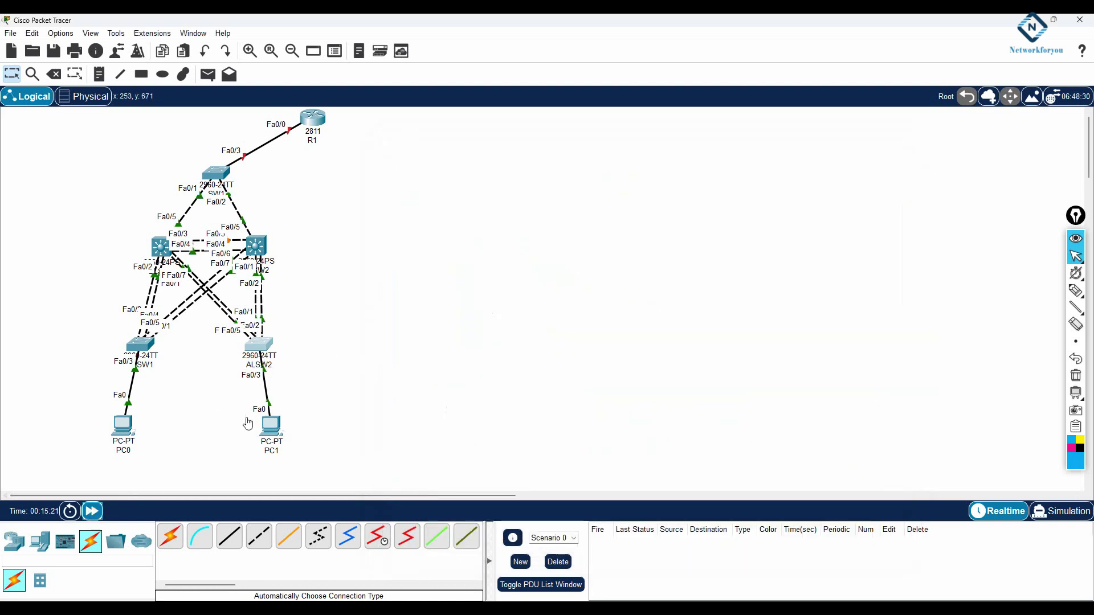
left_click(533, 410)
key("Up")
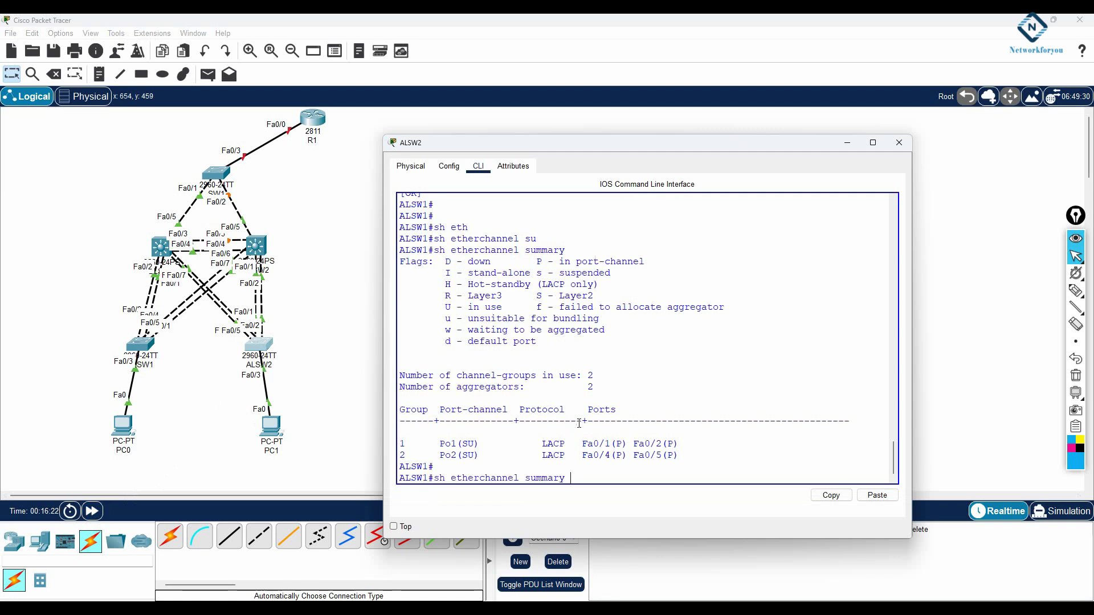
key("Return")
left_click_drag(686, 456, 459, 455)
left_click_drag(686, 468, 401, 455)
- Display the EtherChannel summary on DLSW1
left_click(162, 251)
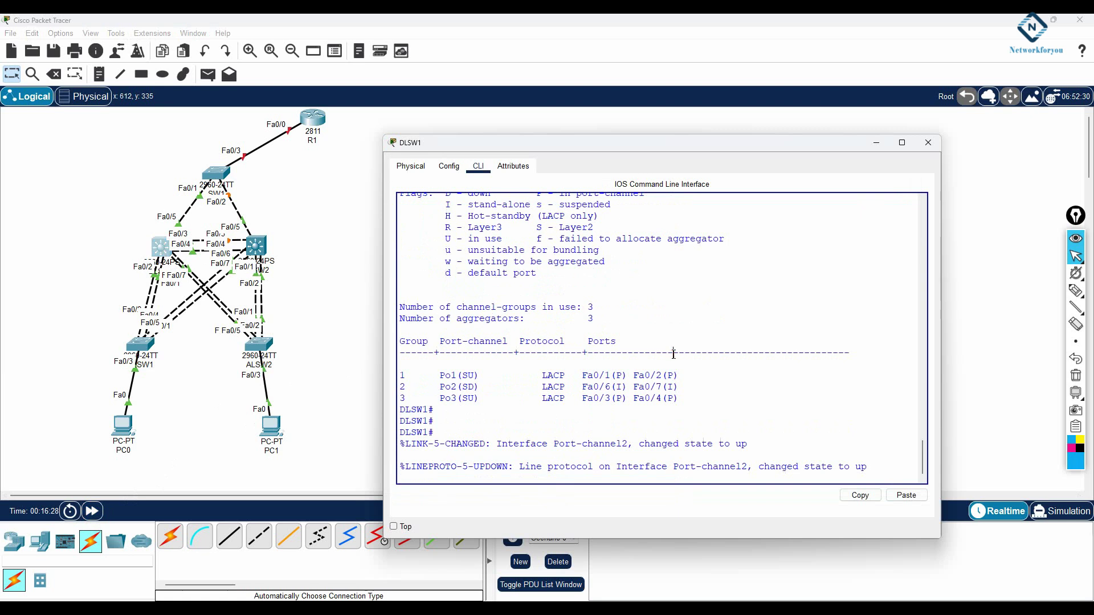
key("Return")
key("Return")
key("Return")
type("sh eth")
key("Tab")
type("su")
key("Tab")
key("Return")
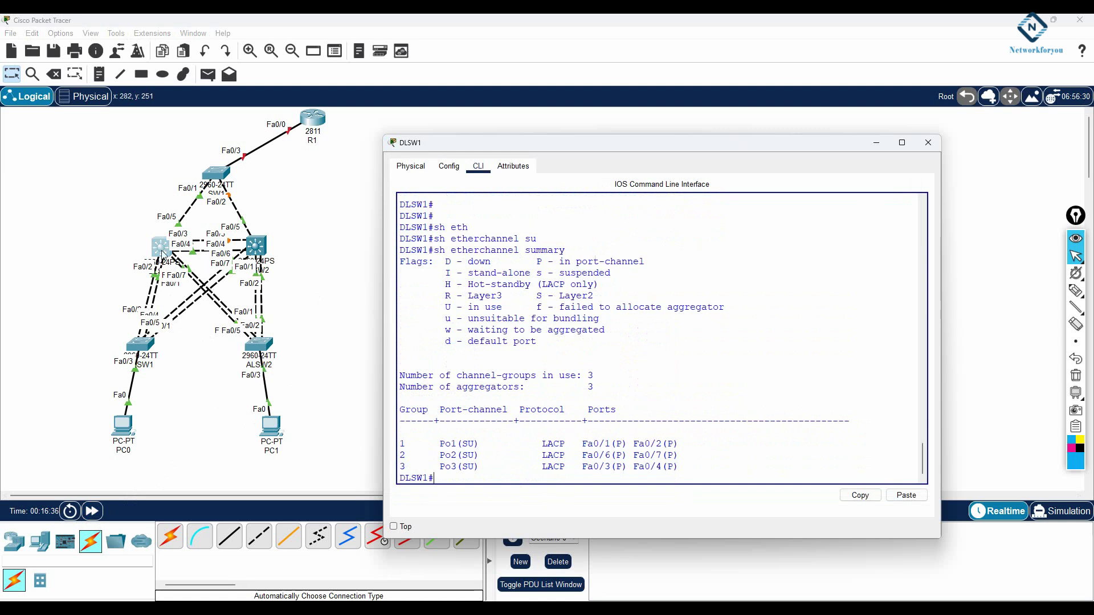
- Examine the port-channel entries in DLSW1's EtherChannel summary, including the Po3 row with its member ports
left_click_drag(681, 469, 401, 432)
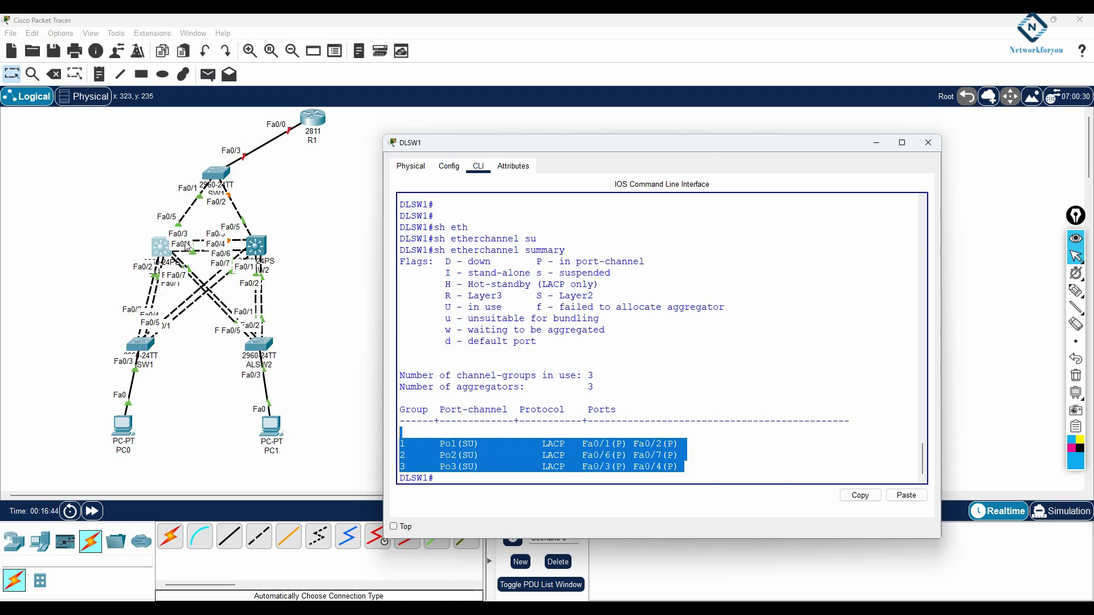
left_click(706, 477)
left_click_drag(687, 468, 427, 465)
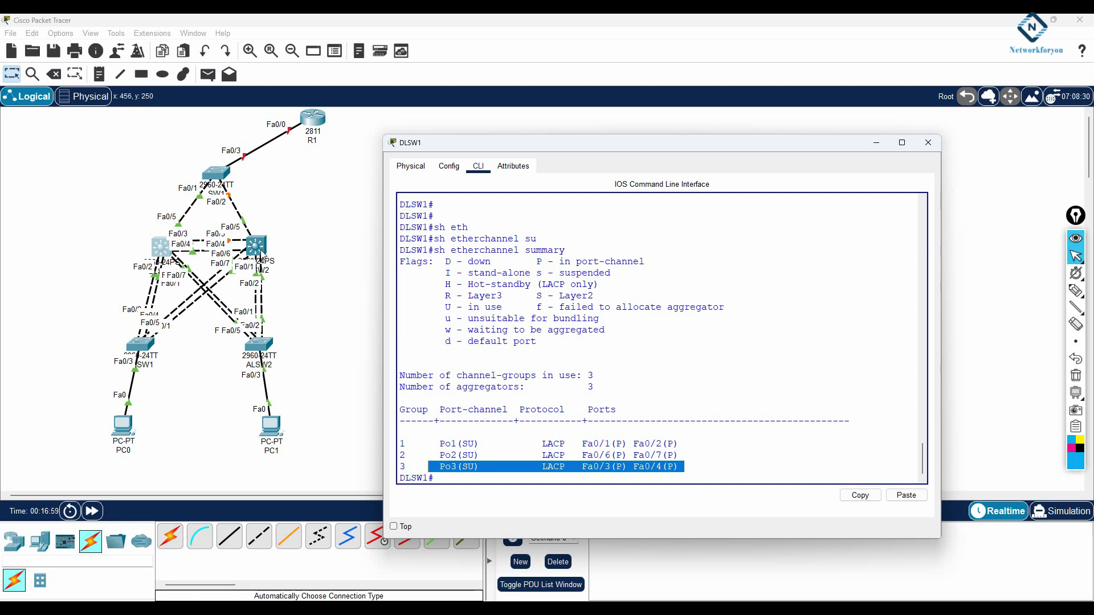
- Display the EtherChannel summary on DLSW2
left_click(258, 248)
key("Return")
key("Return")
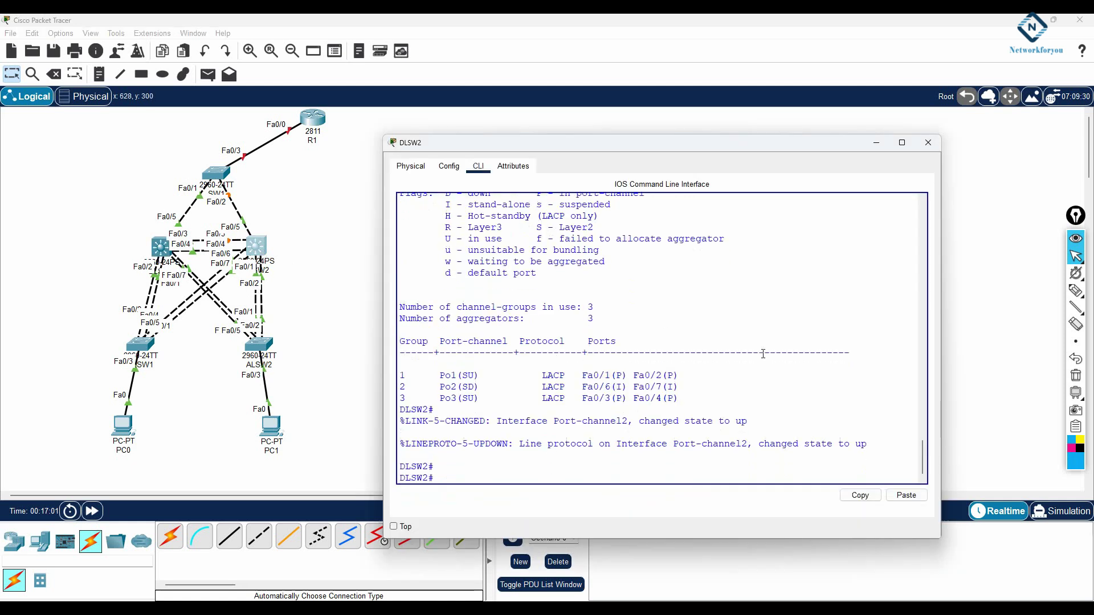
type("sh eth")
key("Tab")
type("su")
key("Tab")
key("Return")
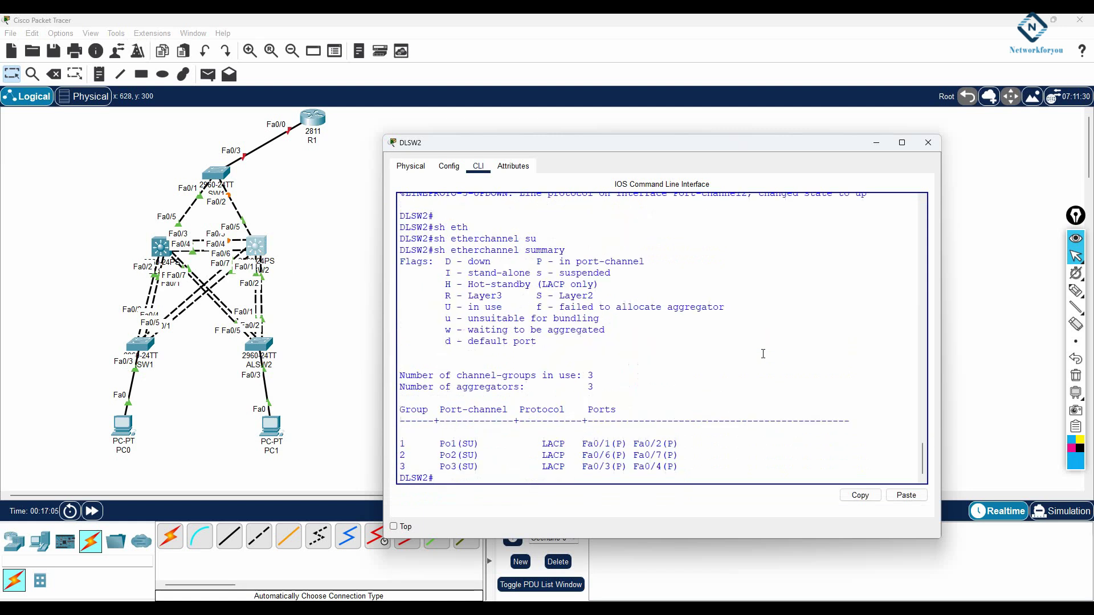
key("Return")
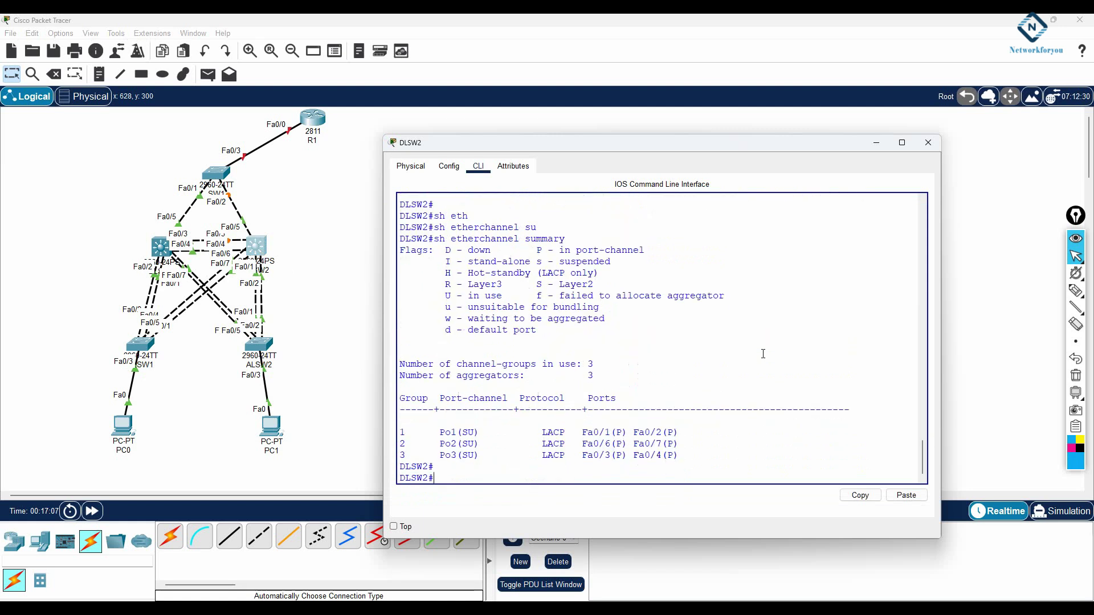
- Display the running configuration on DLSW2 and read through its port-channel and FastEthernet channel-group settings to the end
type("sh run")
key("Return")
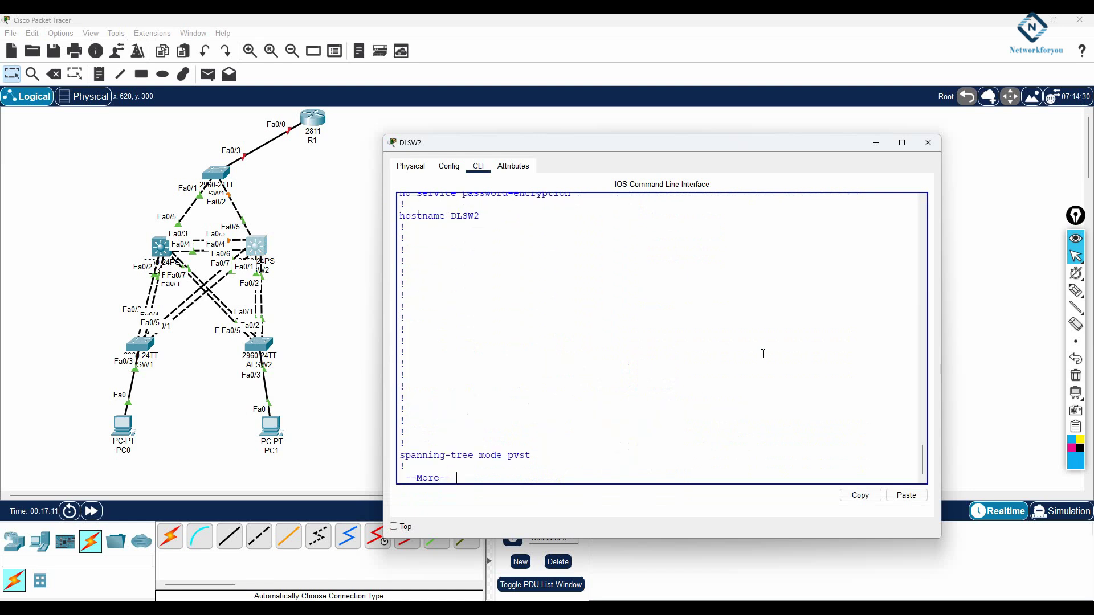
key("space")
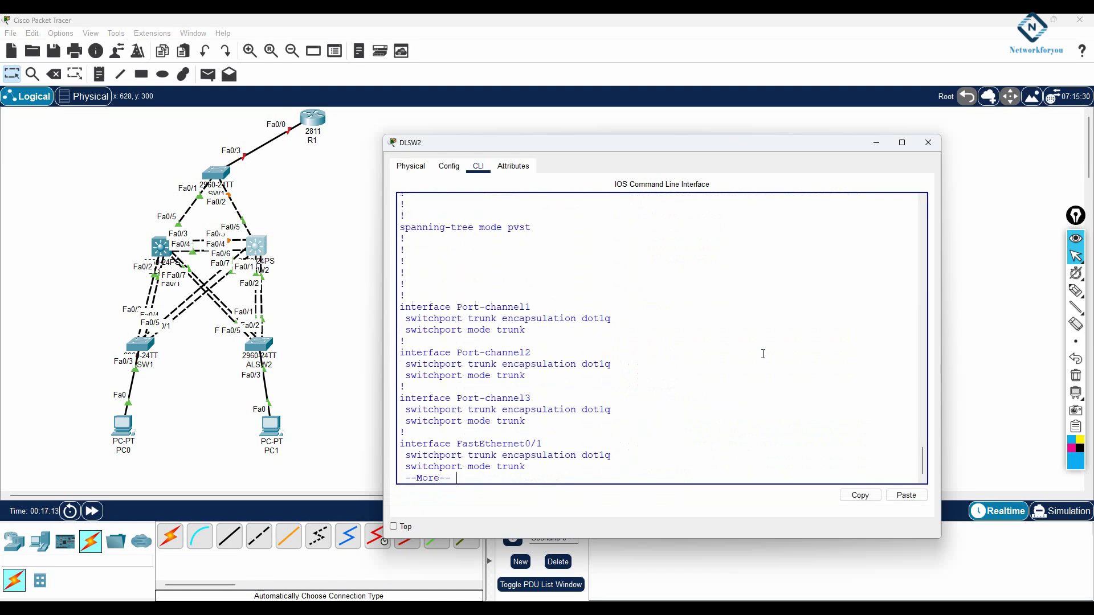
key("Return")
key("Return")
key("Return")
key("Return")
key("Return")
key("Return")
key("Return")
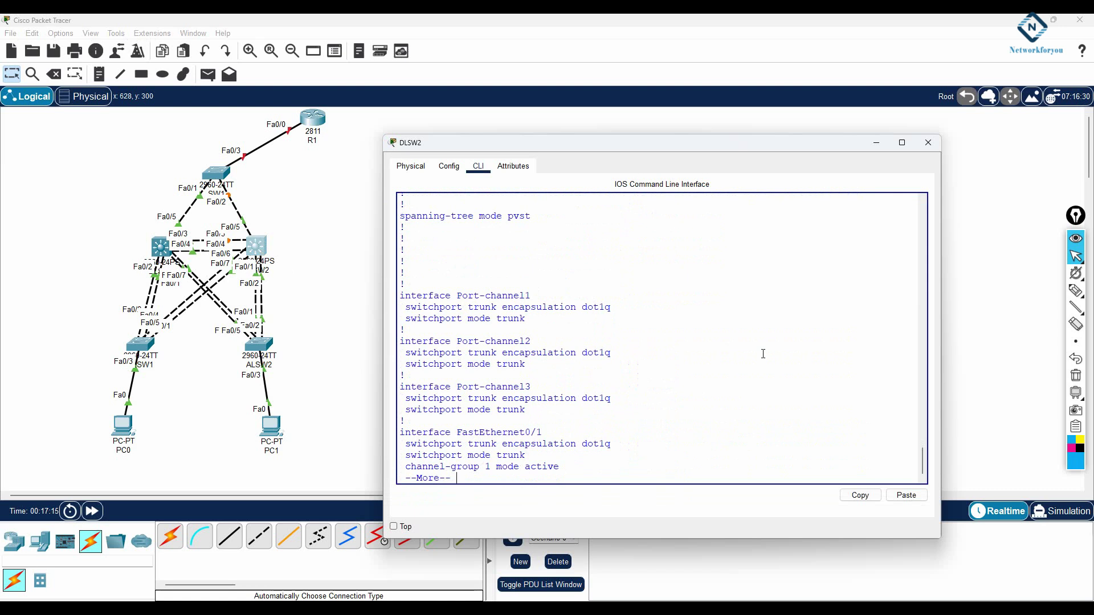
key("Return")
key("Return")
key("Return")
key("Return")
key("Return")
key("Return")
key("Return")
key("Return")
key("Return")
key("Return")
key("Return")
key("Return")
key("Return")
key("Return")
key("Return")
key("Return")
key("Return")
key("Return")
key("Return")
key("Return")
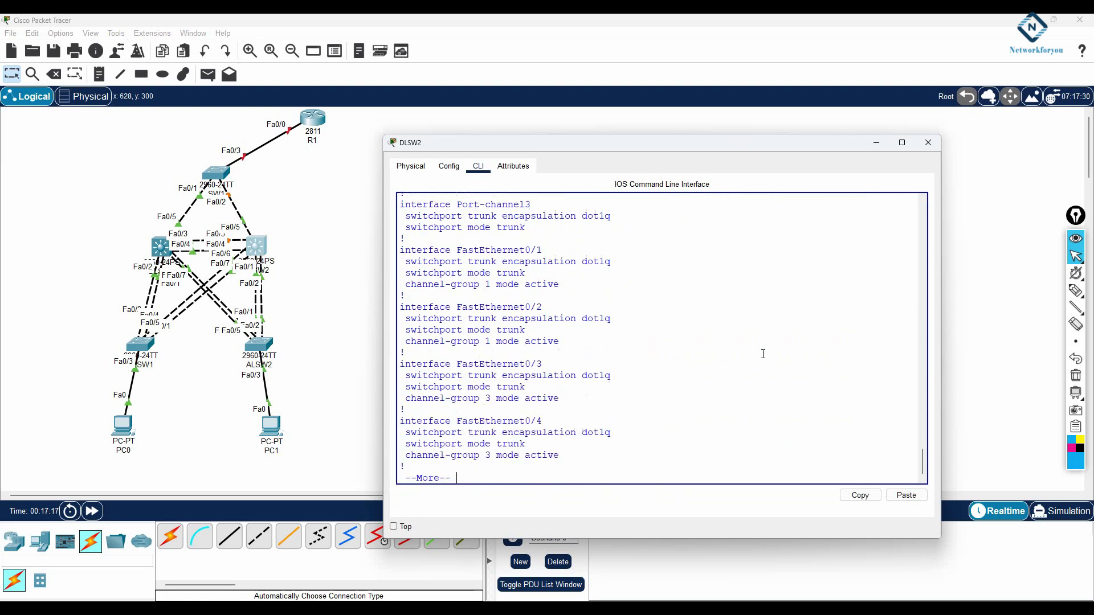
key("Return")
key("Return")
key("Return")
key("Return")
key("Return")
key("Return")
key("Return")
key("Return")
key("Return")
key("Return")
key("Return")
key("Return")
key("Return")
key("Return")
key("Return")
key("Return")
key("Return")
key("Return")
key("Return")
key("Return")
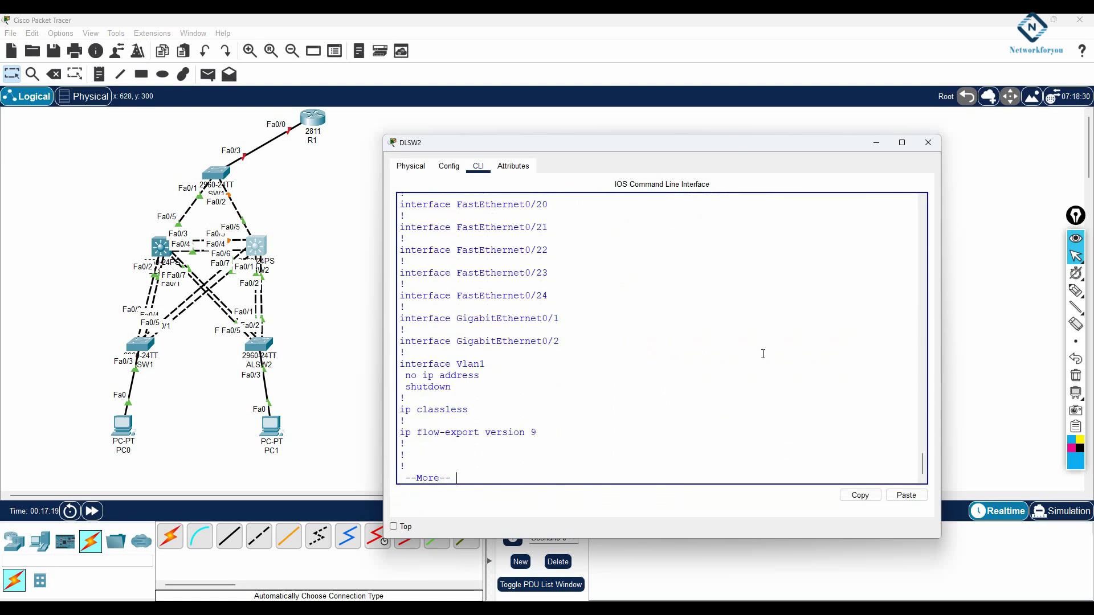
key("Return")
key("Return")
key("Return")
key("Return")
key("Return")
key("Return")
key("Return")
key("Return")
- Save the running configuration on DLSW2
type("r")
key("Return")
key("Return")
type("wr")
key("Return")
key("Return")
key("Return")
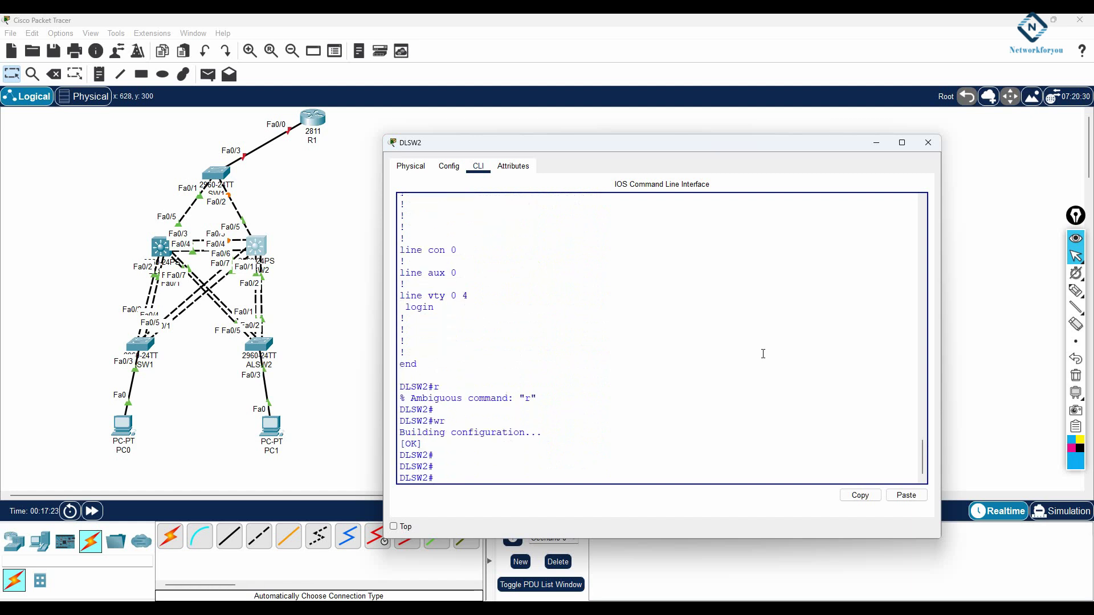
- Display the running configuration on ALSW1 and examine the trunk settings of Port-channel1 and Port-channel2
left_click(140, 347)
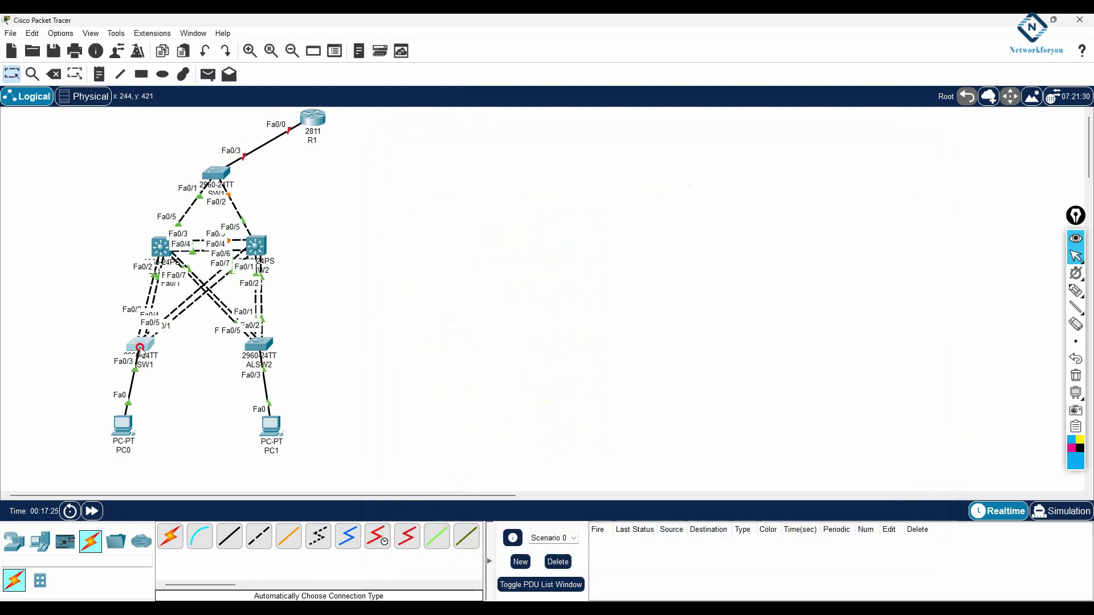
left_click(694, 401)
type("sh ")
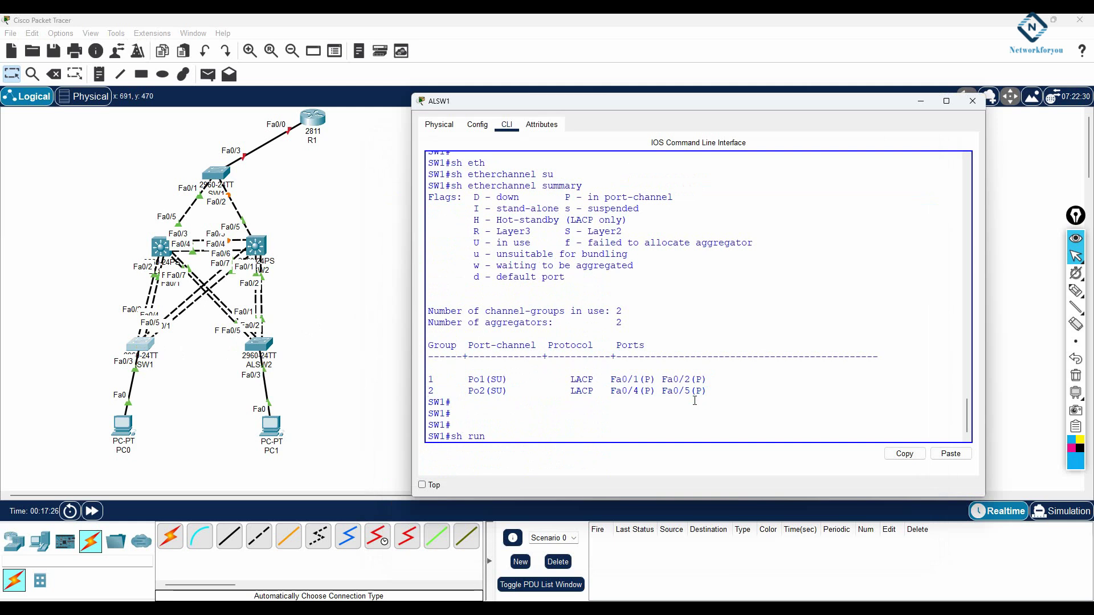
type("run")
key("Return")
key("space")
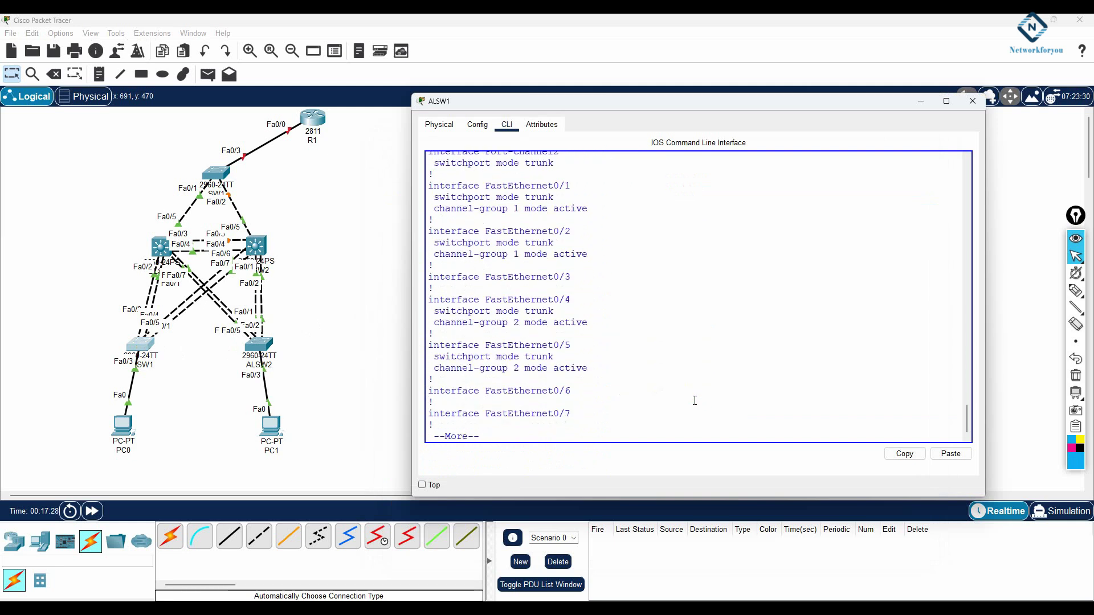
scroll(695, 401, "up", 6)
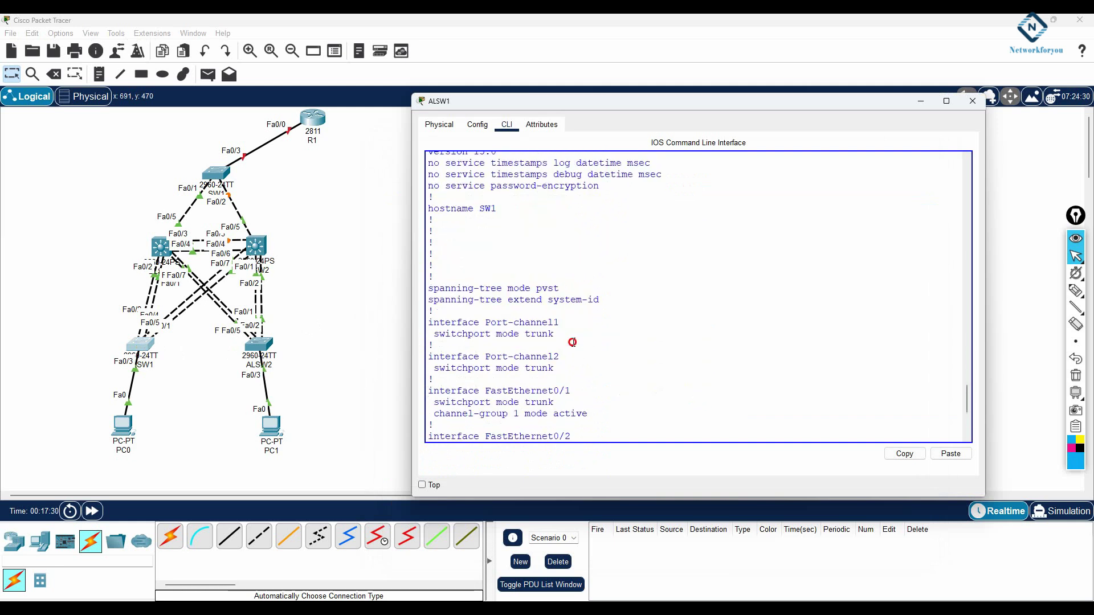
left_click_drag(573, 338, 367, 310)
left_click_drag(556, 369, 409, 355)
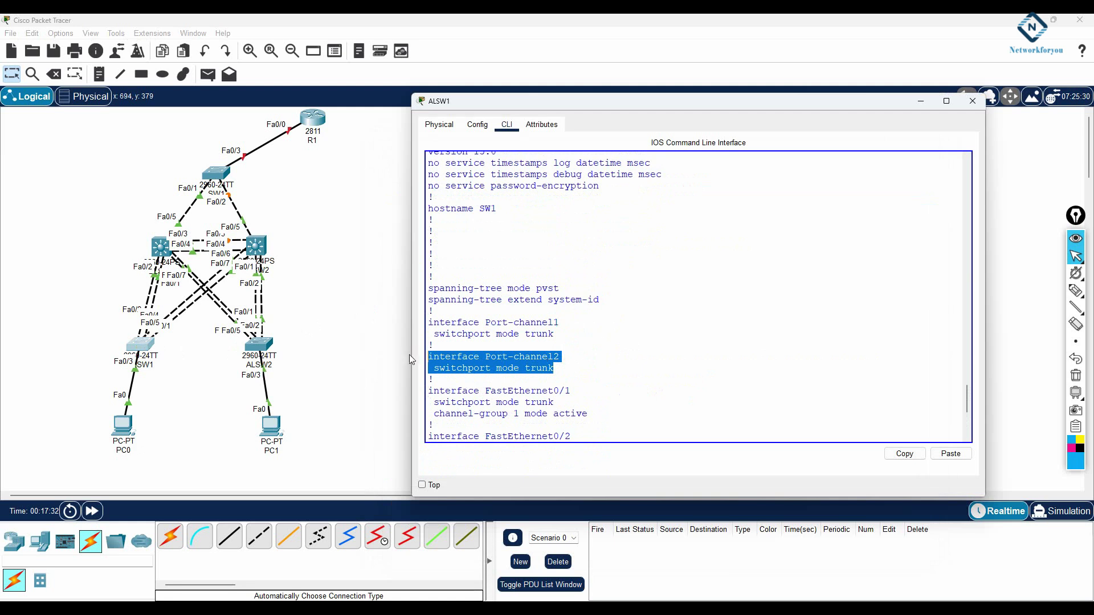
- Read through the rest of ALSW1's running configuration and save it
left_click(684, 378)
scroll(685, 378, "down", 6)
key("space")
key("space")
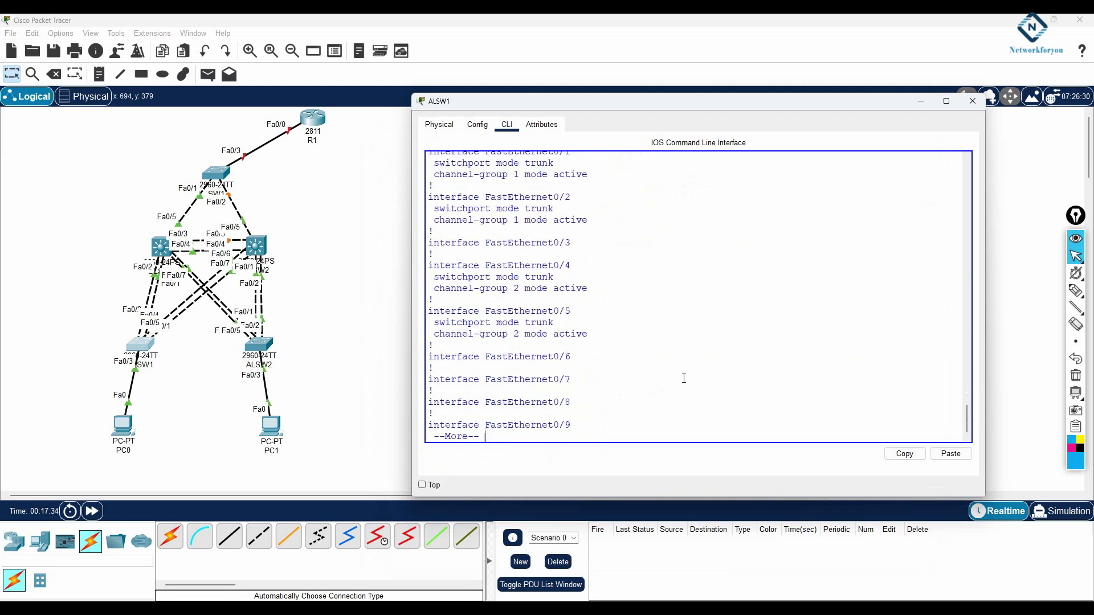
key("space")
key("Return")
key("Return")
key("Return")
key("Return")
key("Return")
key("Return")
key("Return")
key("Return")
key("Return")
key("Return")
key("Return")
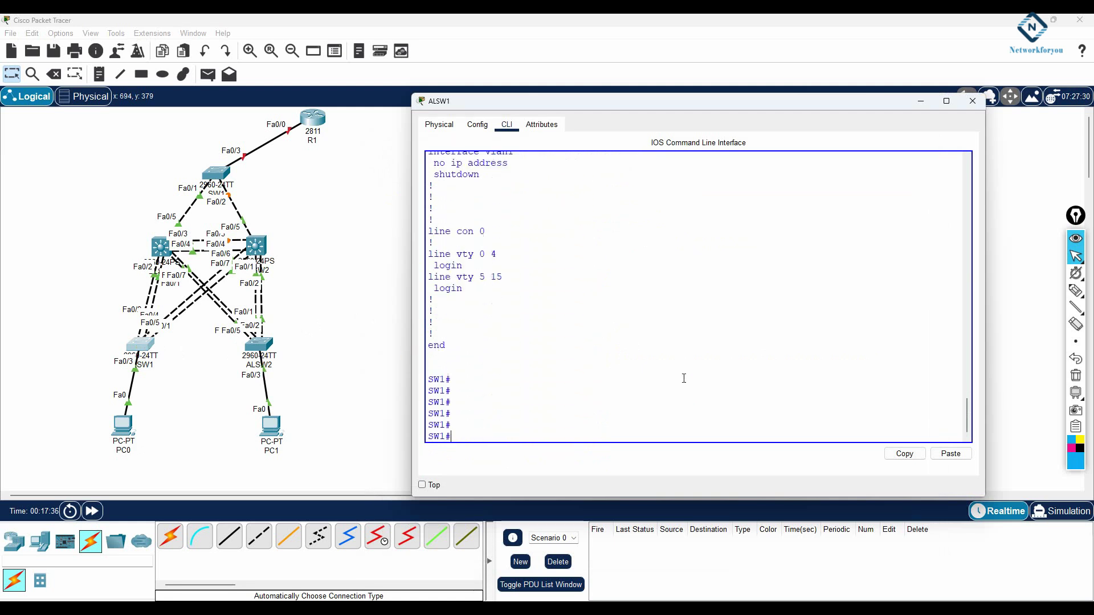
type("wr")
key("Return")
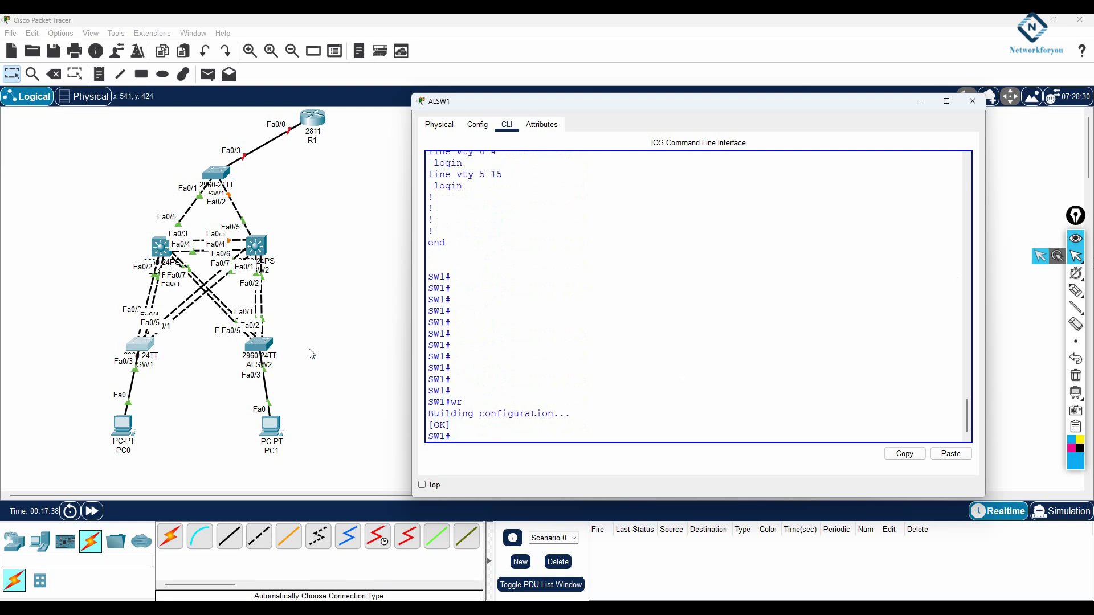
- Display the EtherChannel summary on ALSW2
left_click(260, 345)
key("Return")
key("Return")
key("Return")
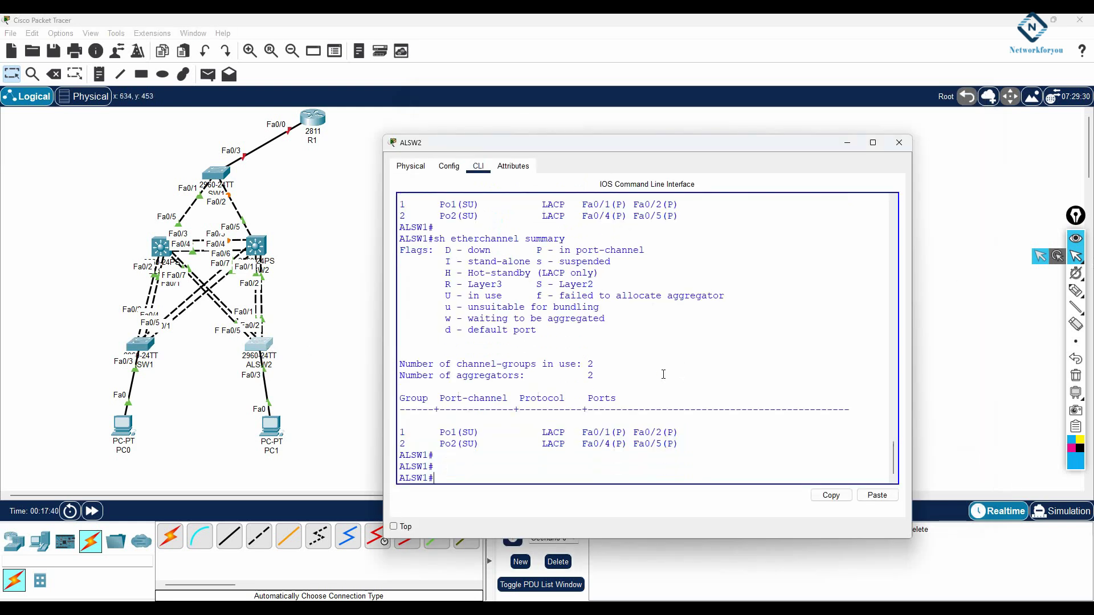
type("sh eth")
key("Tab")
type("su")
key("Tab")
key("Return")
- Save the running configuration on ALSW2
type("w")
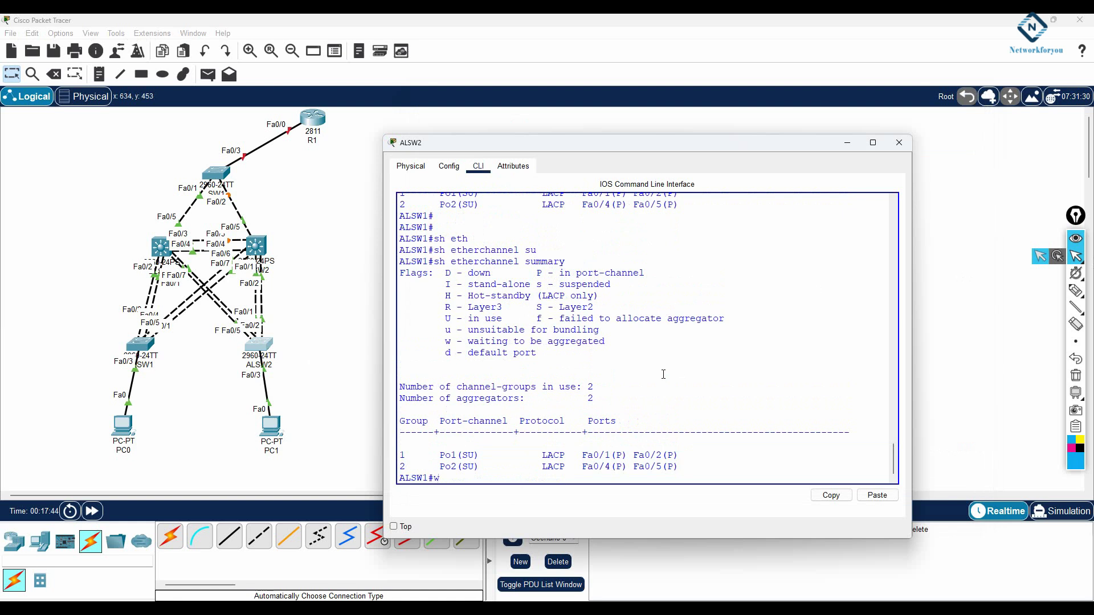
type("r")
key("Return")
- Display the running configuration on ALSW2 and examine the trunk settings of Port-channel1 and Port-channel2
type("sh r")
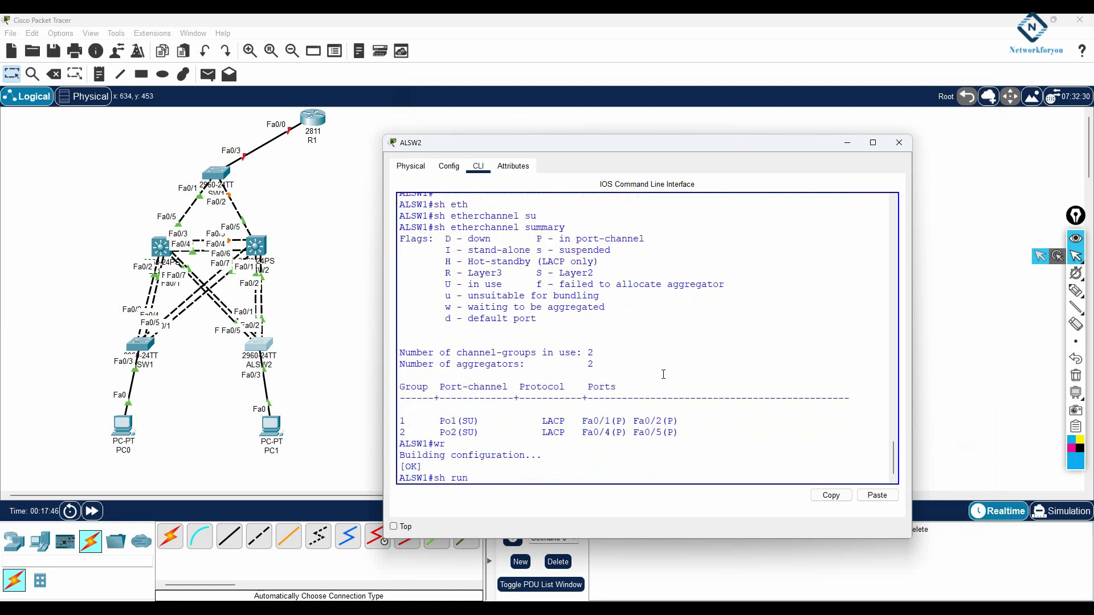
type("un")
key("Return")
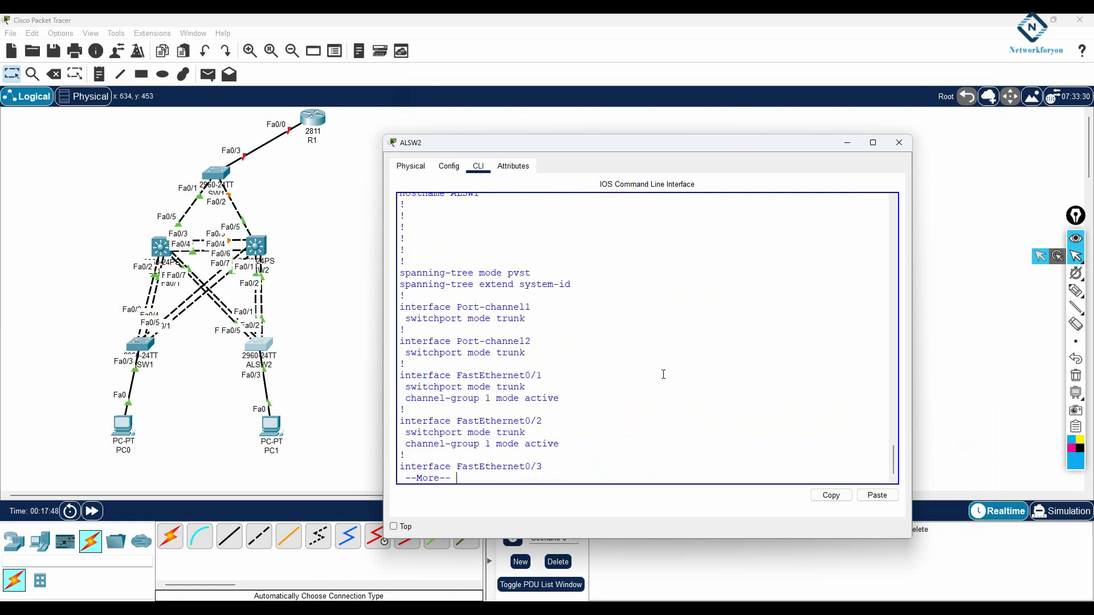
left_click_drag(407, 363, 392, 304)
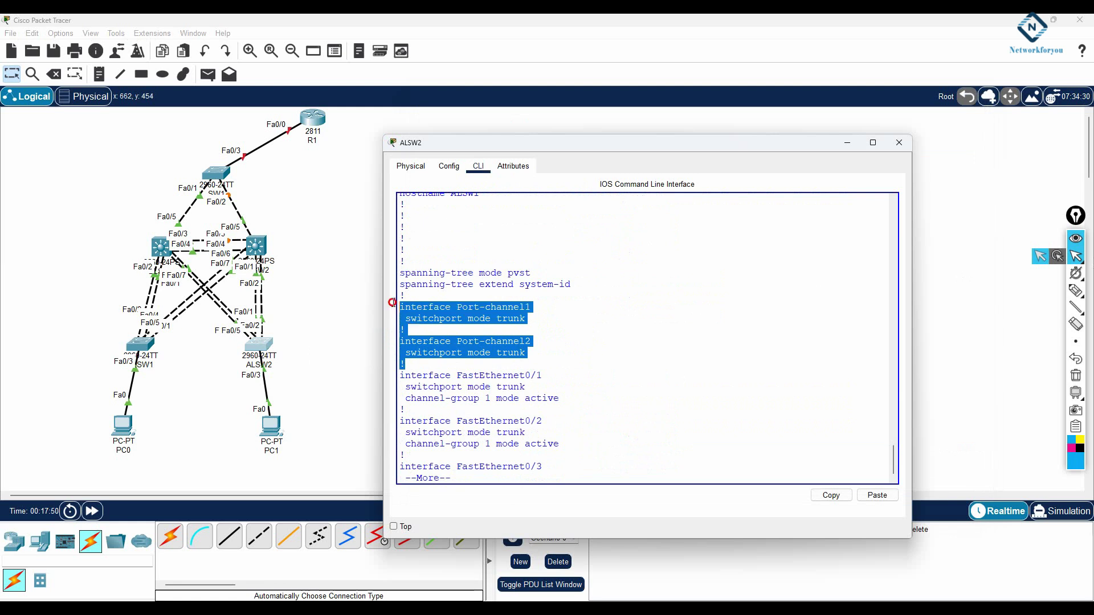
left_click(709, 444)
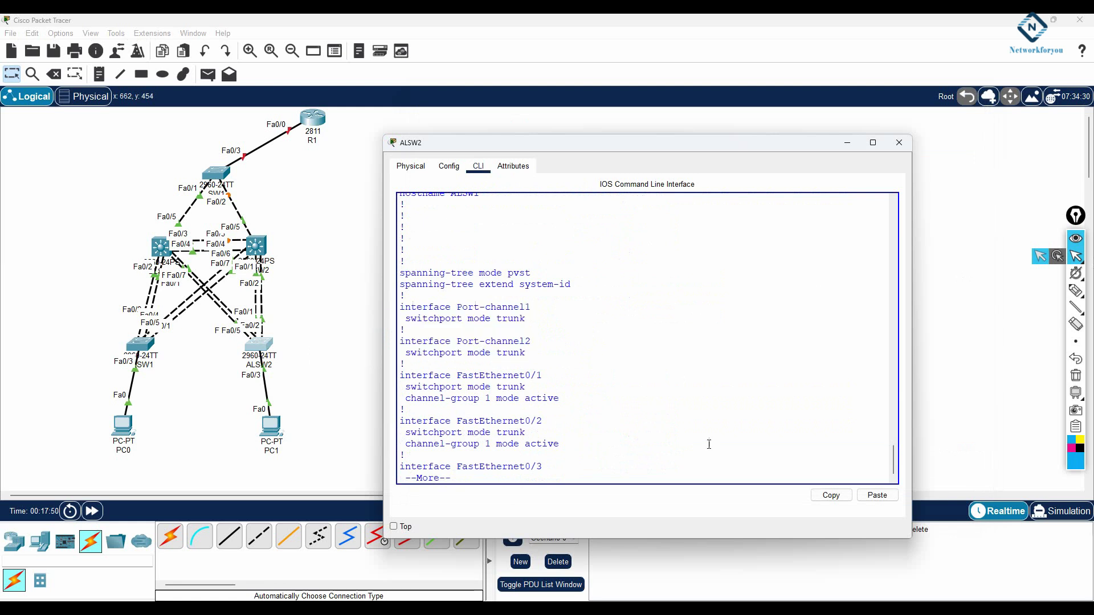
- Display the EtherChannel summary on DLSW2 again
left_click(256, 246)
type("sh eth")
key("Tab")
type("su")
key("Tab")
key("Return")
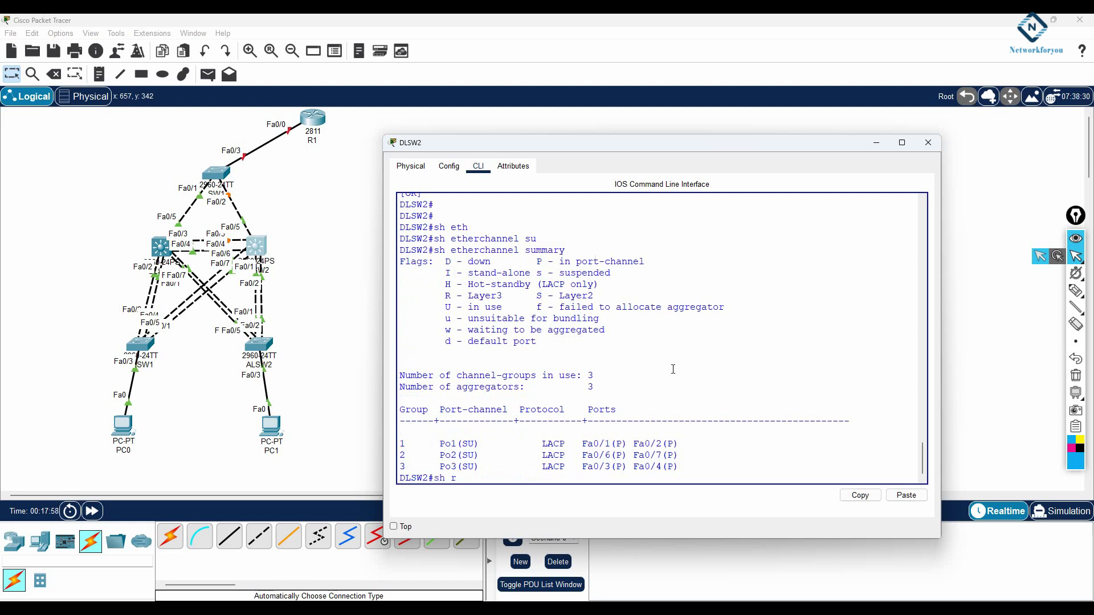
- Display the running configuration on DLSW2 and examine the trunk settings of Port-channel1, Port-channel2 and Port-channel3
type("un")
key("Return")
key("Return")
key("Return")
key("Return")
key("Return")
key("Return")
key("Return")
key("Return")
key("Return")
key("Return")
key("Return")
key("Return")
key("Return")
key("Return")
key("Return")
key("Return")
key("Return")
key("Return")
key("Return")
key("Return")
key("Return")
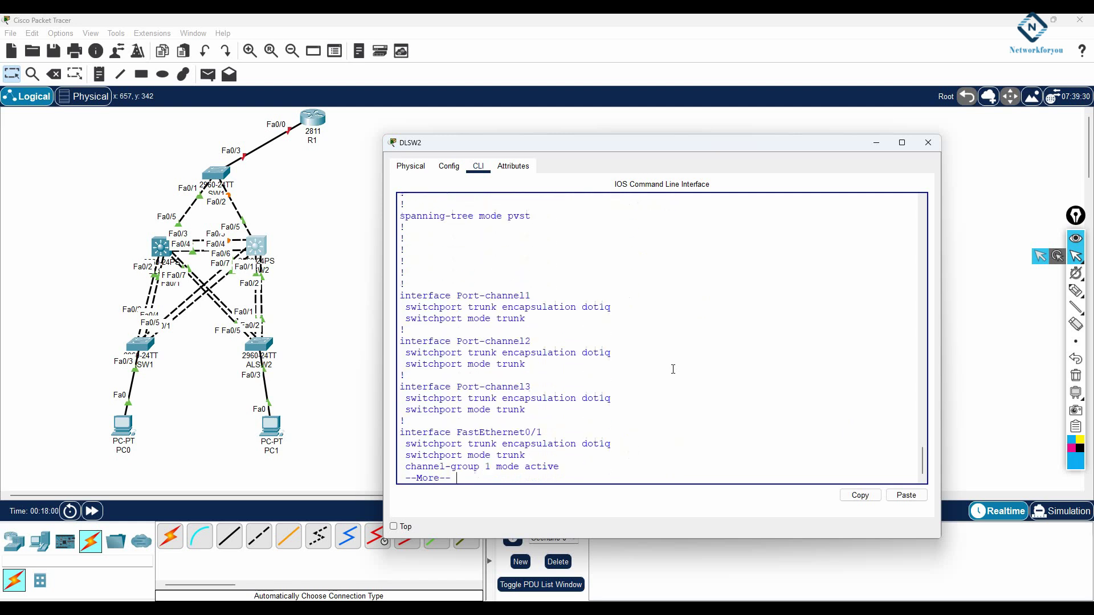
key("Return")
key("Return")
left_click_drag(555, 306, 401, 261)
left_click_drag(526, 342, 401, 308)
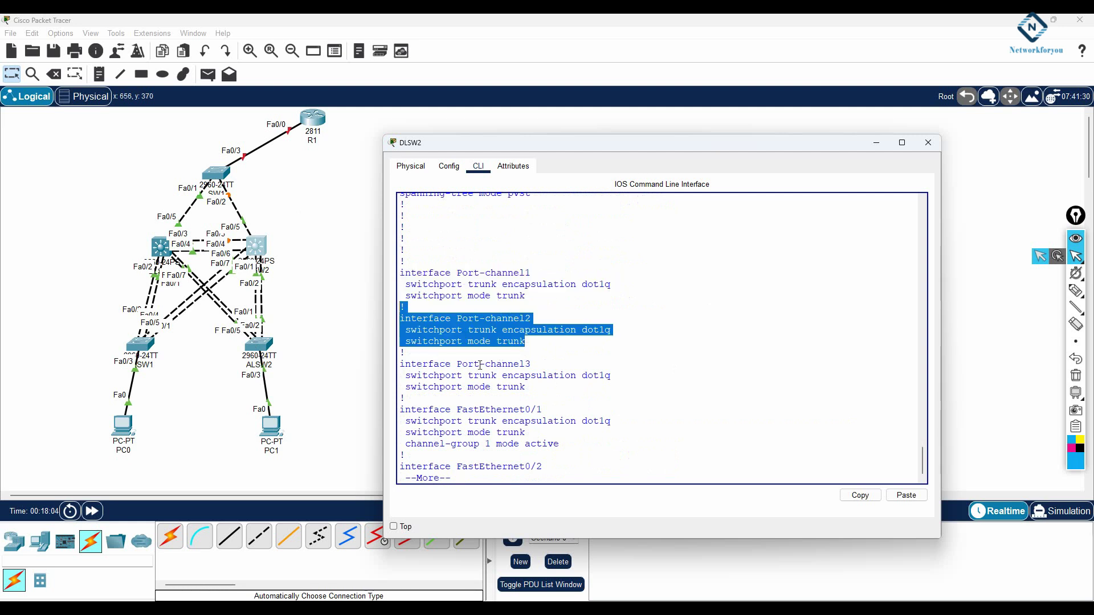
left_click_drag(528, 397, 342, 330)
left_click(668, 368)
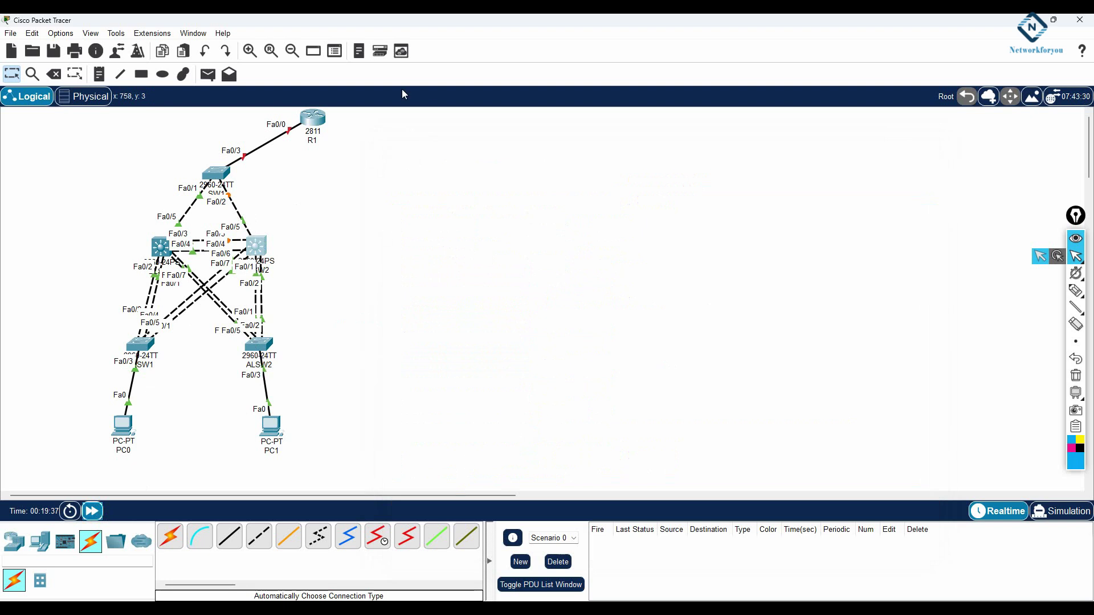
- Open the DLSW1 command line, enter global configuration mode and create a DHCP pool called vlan10
left_click(161, 246)
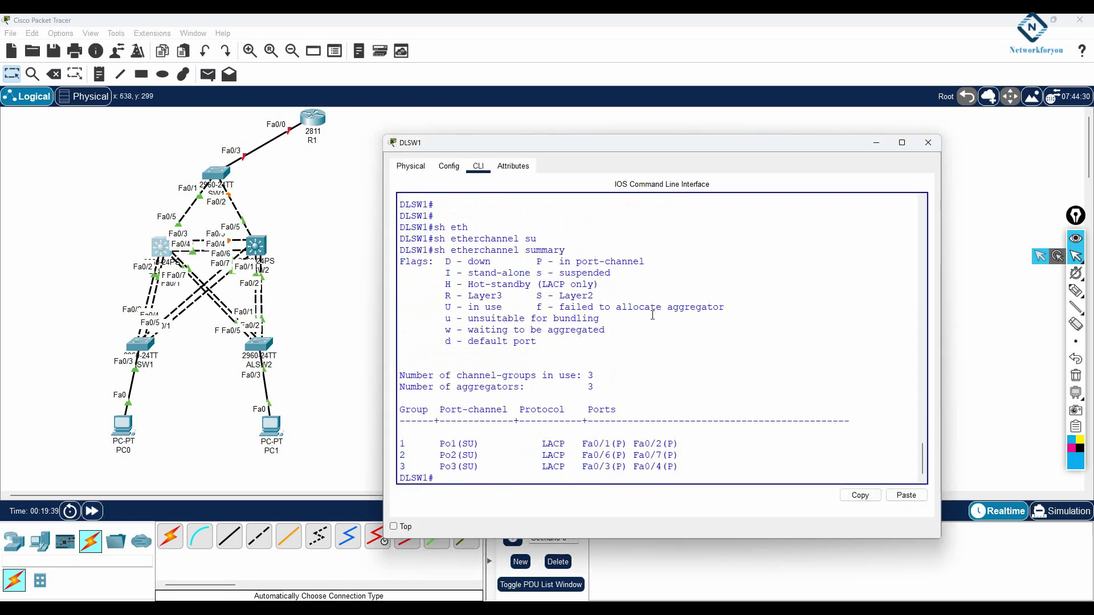
key("Return")
key("Return")
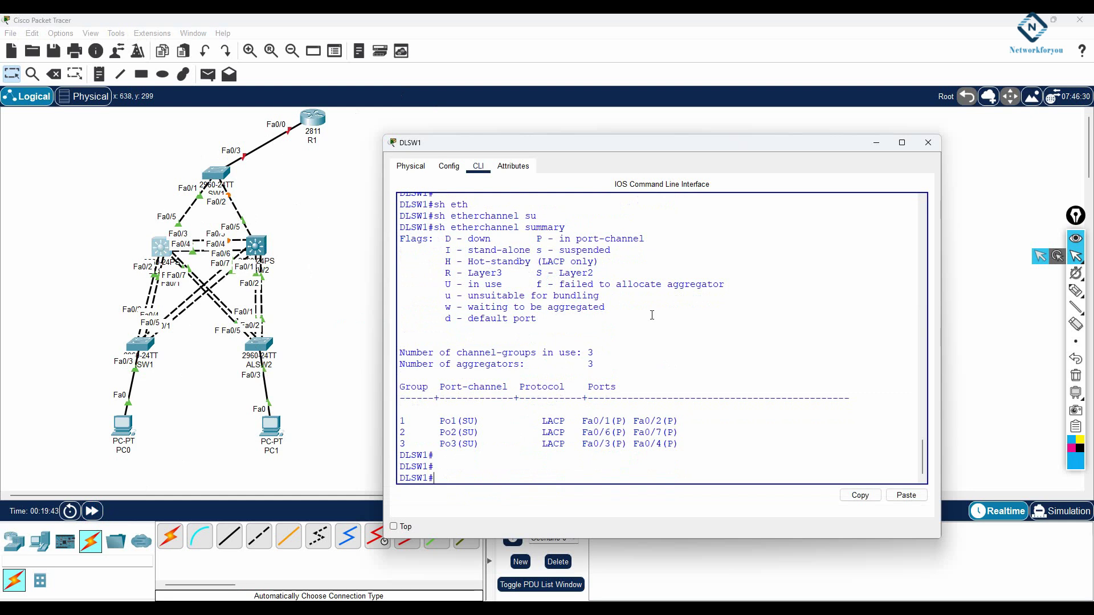
type("config t")
key("Return")
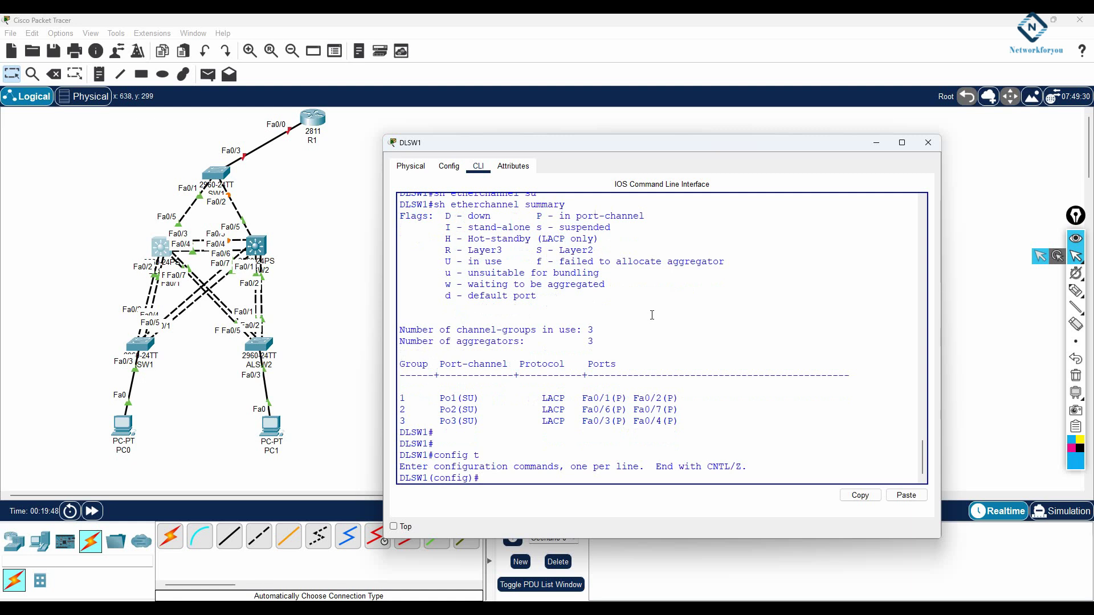
type("ip dh")
key("Tab")
type("poo")
key("Tab")
type("vlan10")
key("Return")
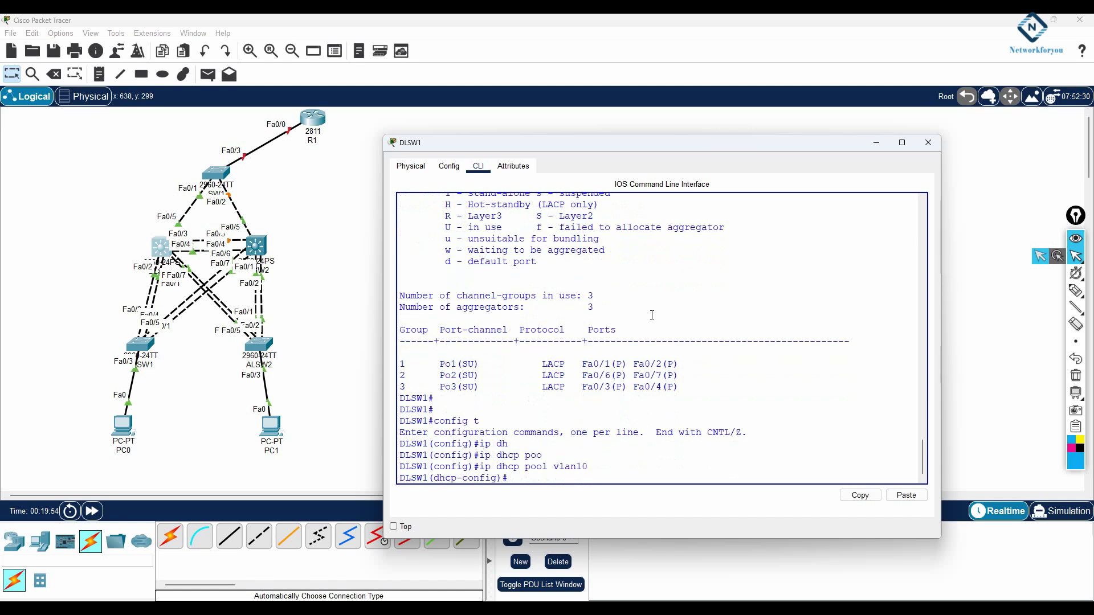
- Assign the network 192.168.10.0 with mask 255.255.255.0 to the vlan10 DHCP pool
type("net")
key("Tab")
type("192.168.")
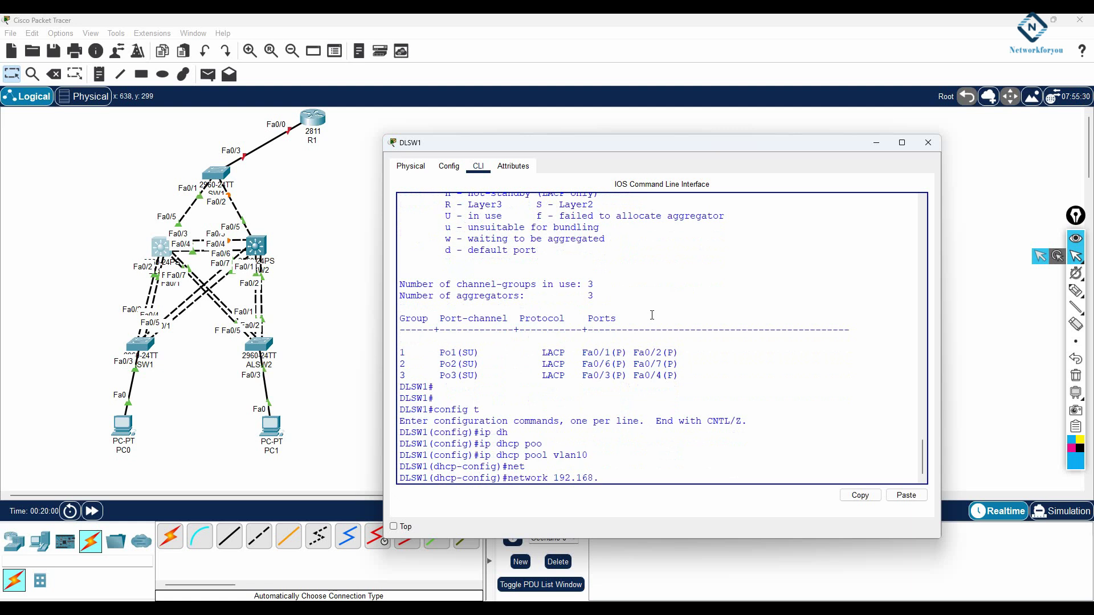
type("10.0 255.255.255.0")
key("Return")
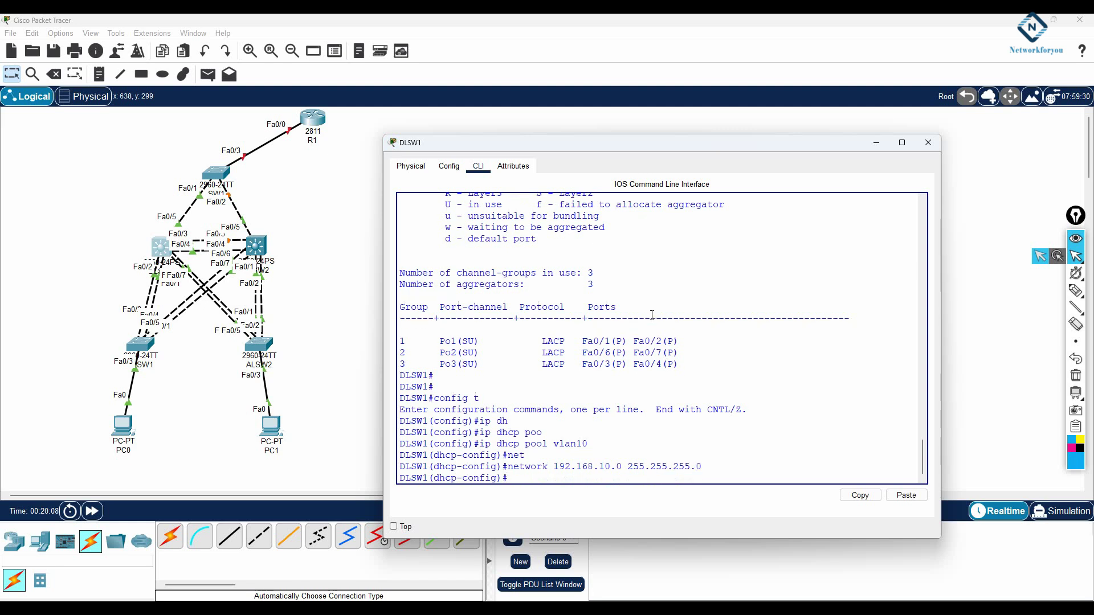
- Set the vlan10 pool's default router to 192.168.10.1 and return to global configuration mode
type("de")
key("Tab")
type("192.168.10.1")
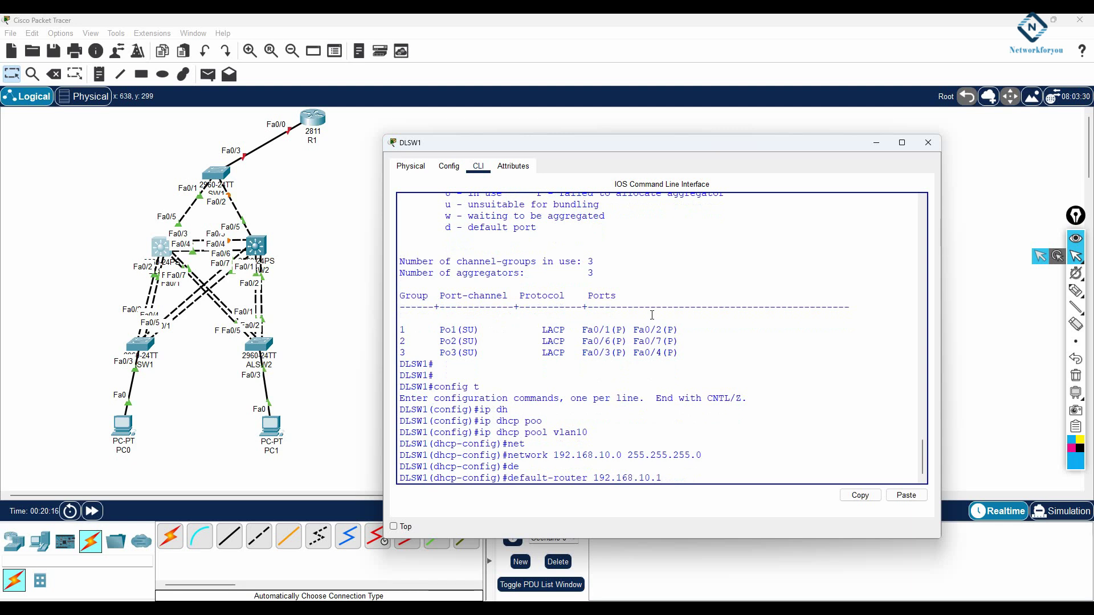
key("Return")
type("exit")
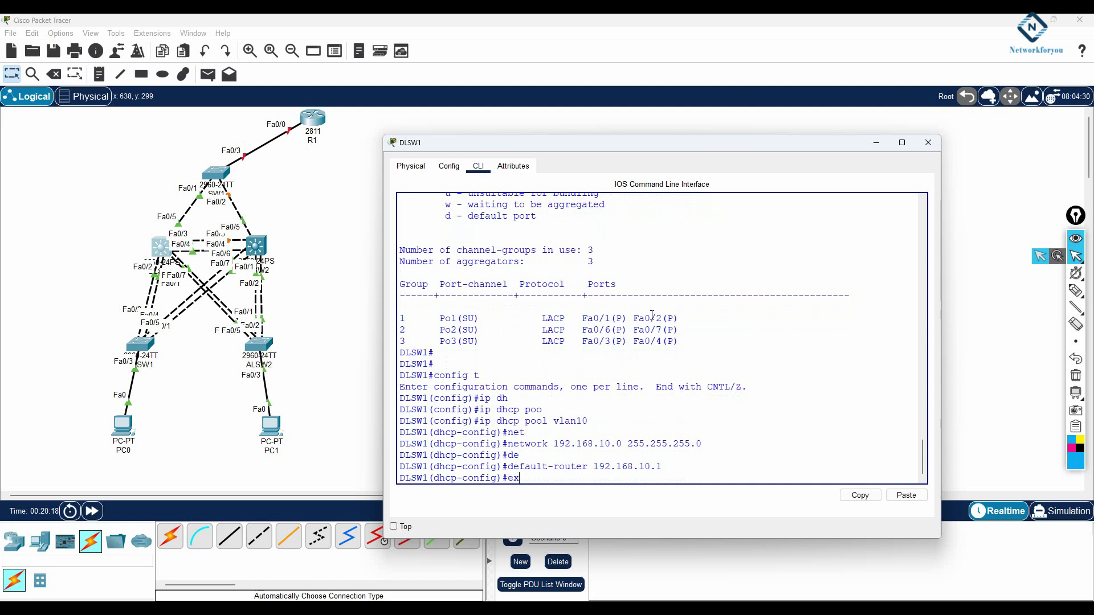
key("Return")
- Create a second VLAN DHCP pool on DLSW1
type("ip dh")
key("Tab")
type("po")
key("Tab")
type("vlan")
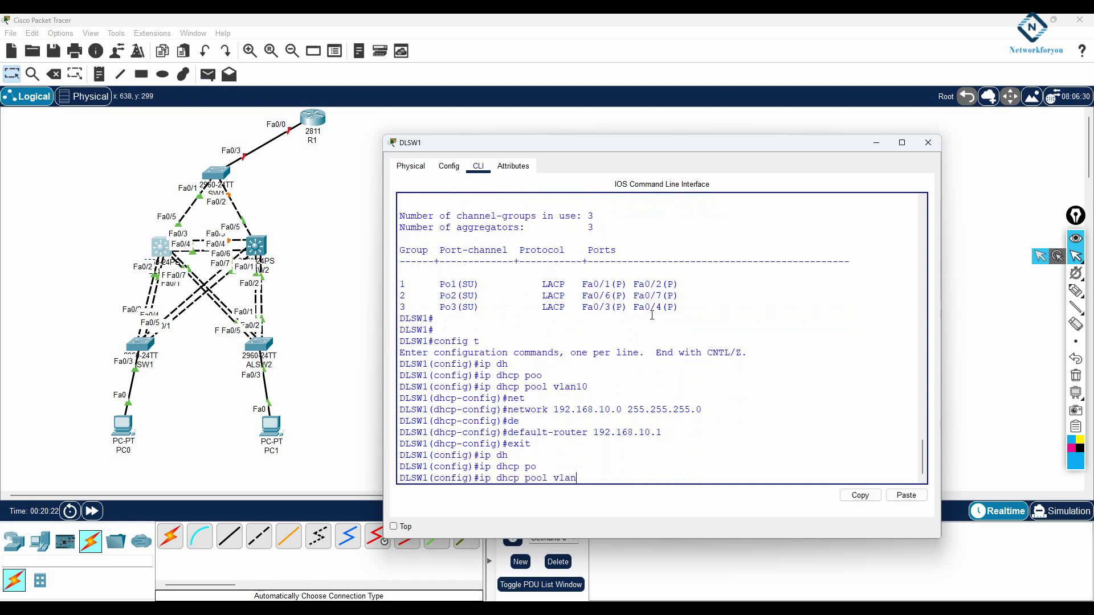